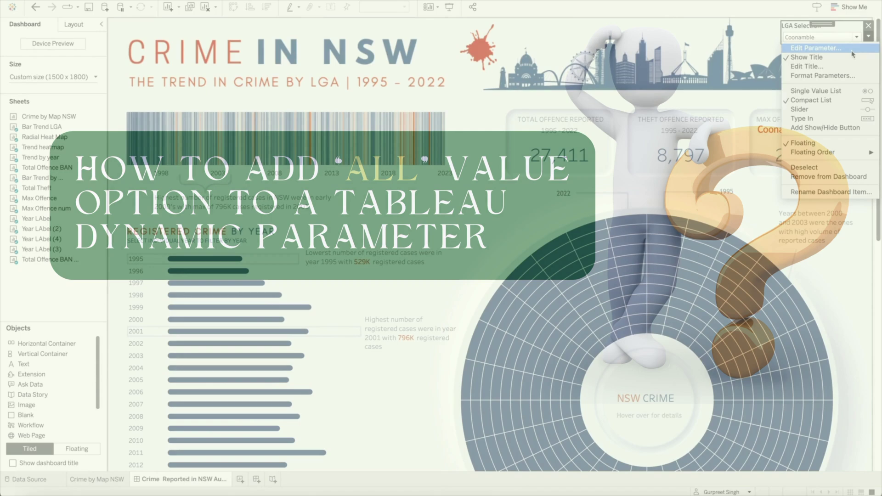
# Step: Keep LGA as the source of the LGA Selection parameter's values when the workbook opens
pyautogui.click(809, 28)
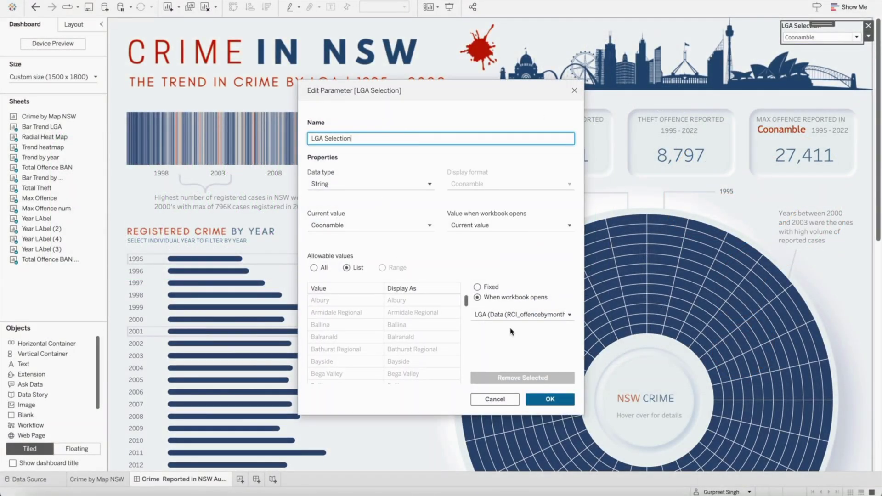
pyautogui.click(496, 321)
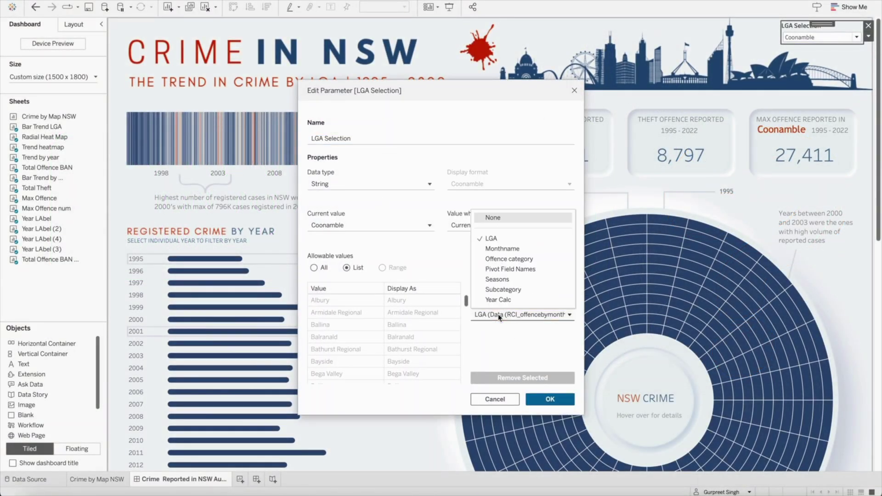
pyautogui.click(496, 239)
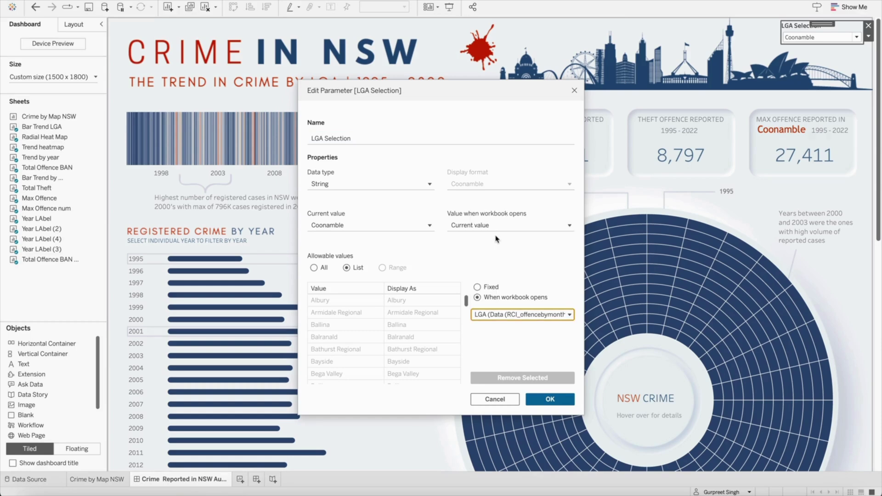
pyautogui.click(550, 399)
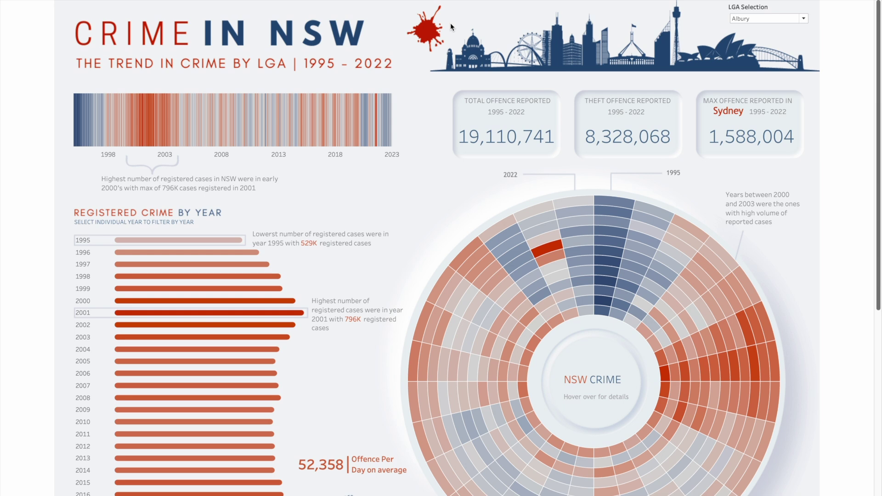
# Step: Review the LGA dropdown list with Albury still selected, then exit Presentation Mode
pyautogui.click(804, 19)
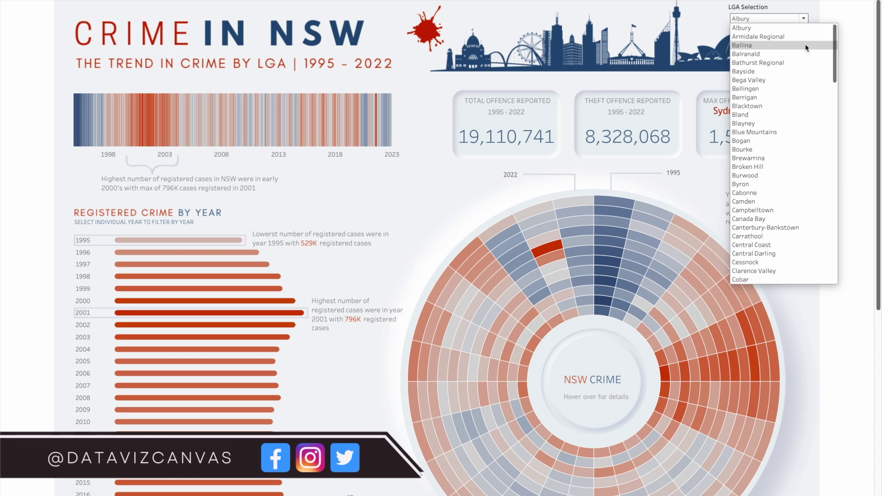
pyautogui.click(801, 28)
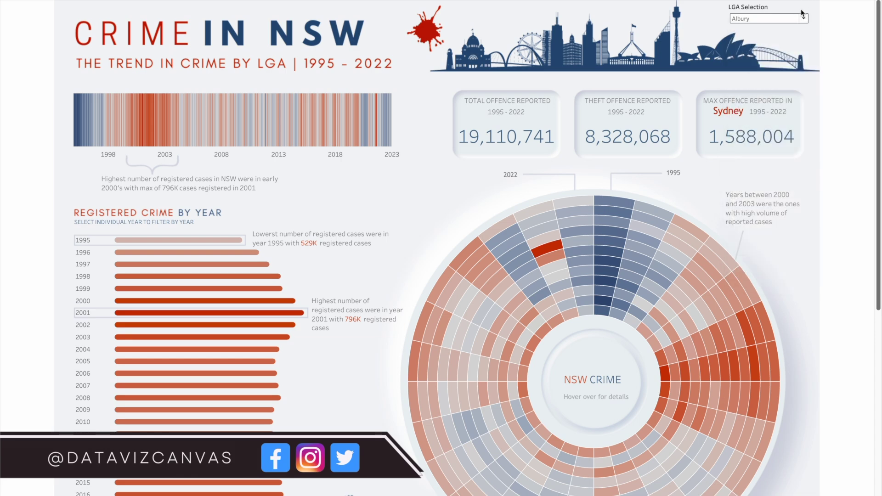
pyautogui.press('Escape')
pyautogui.click(774, 55)
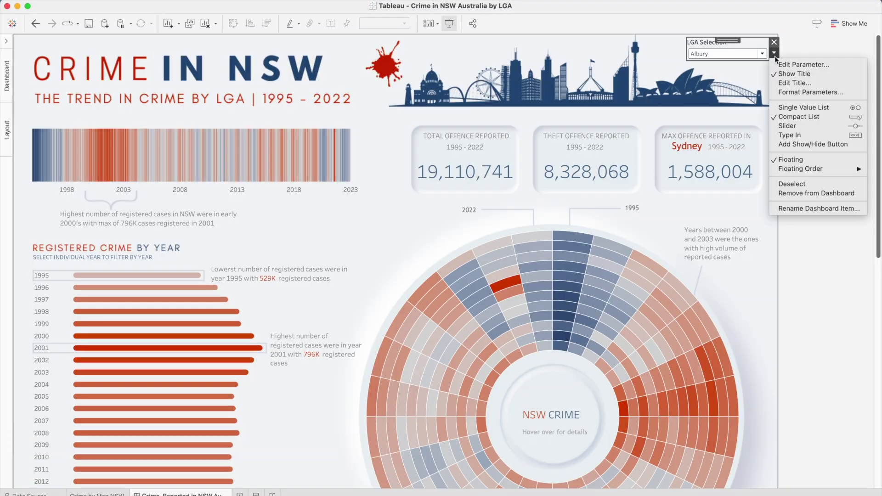
pyautogui.click(778, 65)
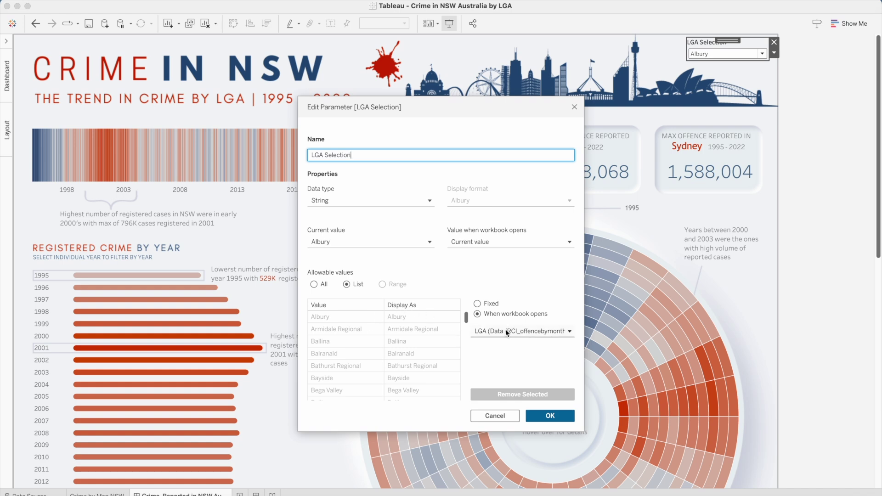
pyautogui.click(477, 304)
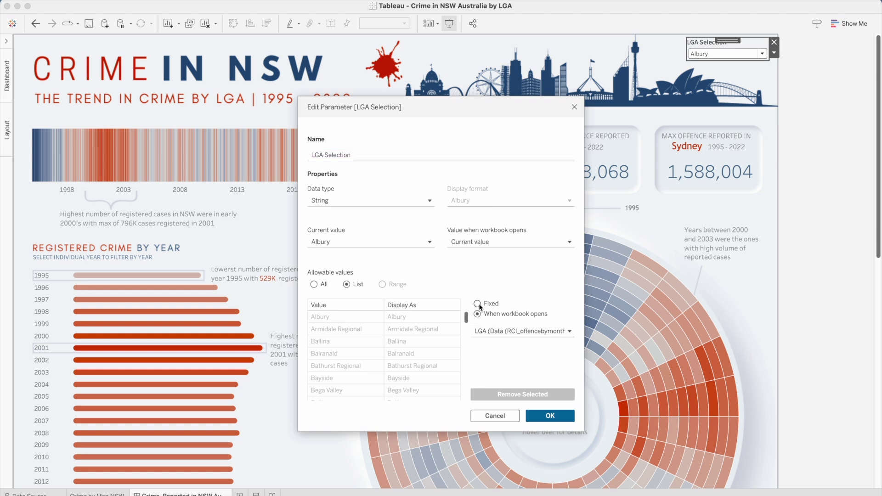
pyautogui.click(353, 390)
pyautogui.scroll(-20, 354, 388)
pyautogui.click(340, 394)
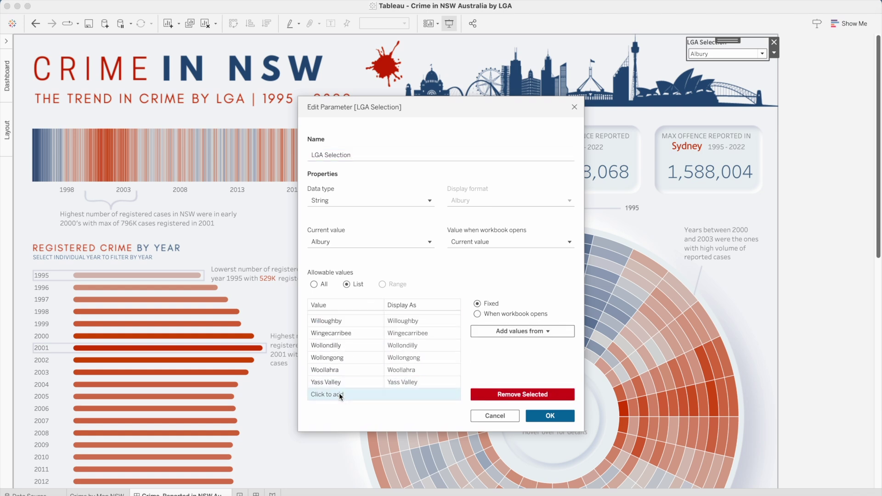
pyautogui.click(500, 359)
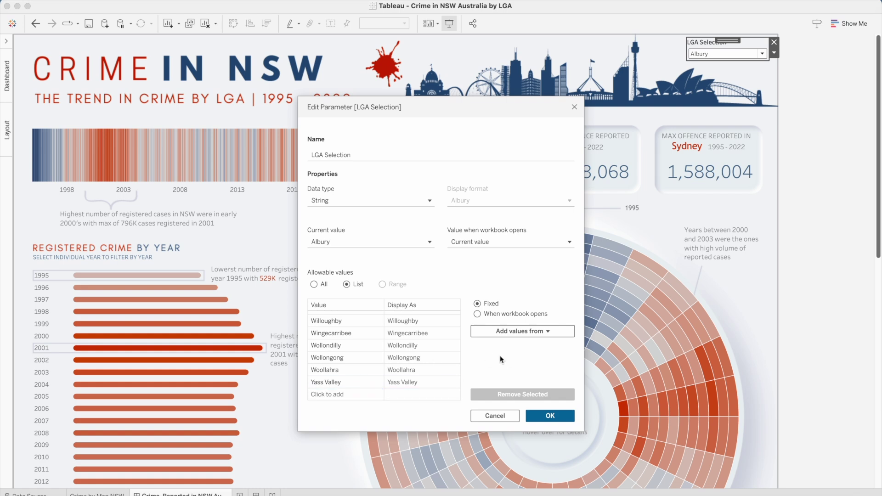
pyautogui.click(478, 314)
pyautogui.click(514, 333)
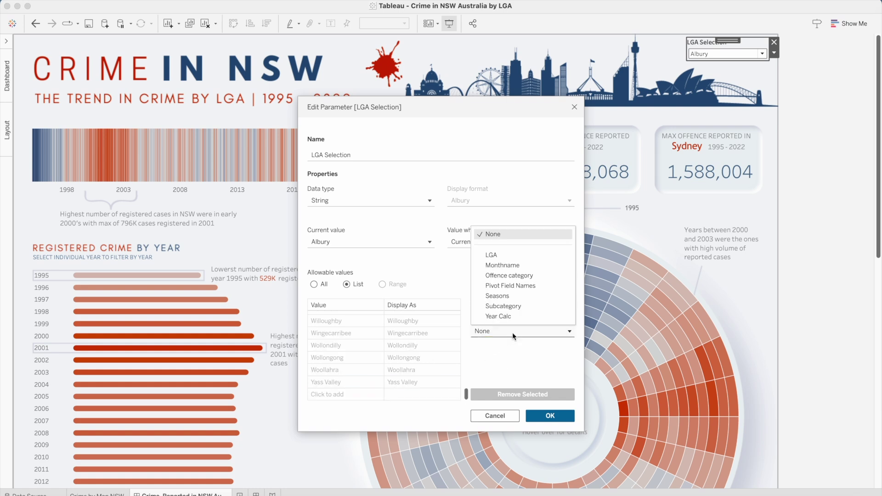
pyautogui.click(499, 253)
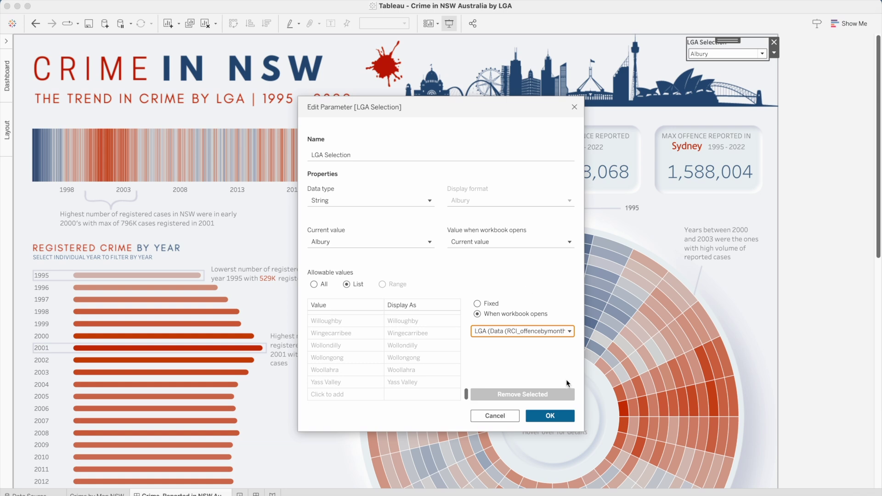
pyautogui.click(549, 415)
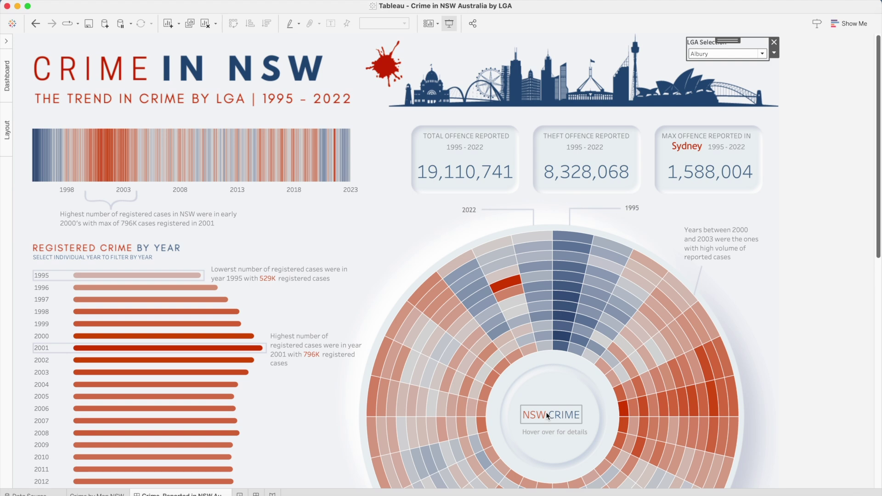
# Step: Create a new blank worksheet named 'Hide Sheet'
pyautogui.click(531, 31)
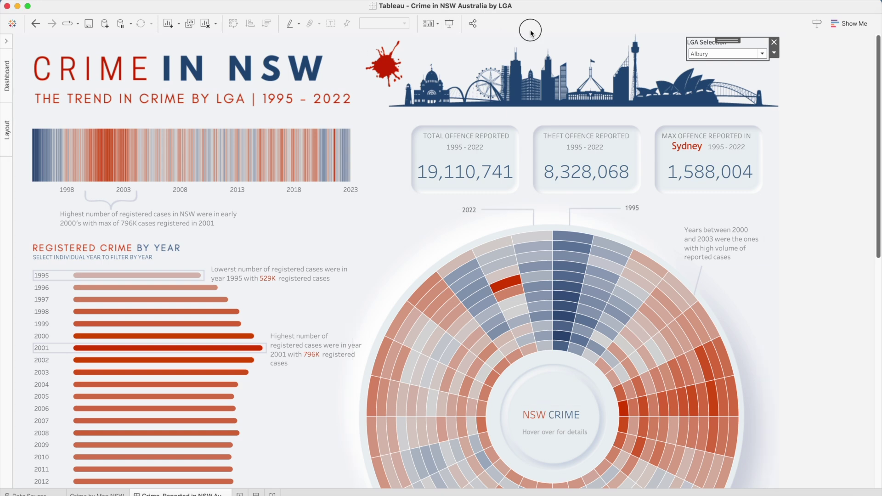
pyautogui.click(790, 102)
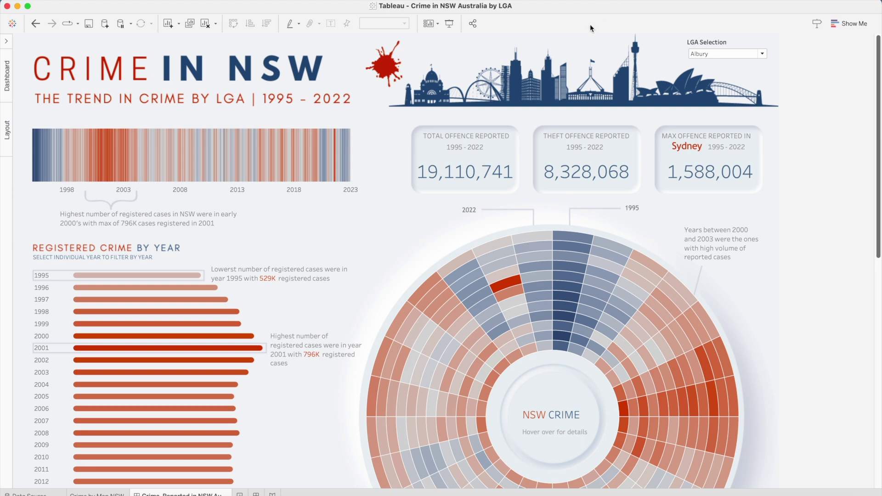
pyautogui.click(239, 493)
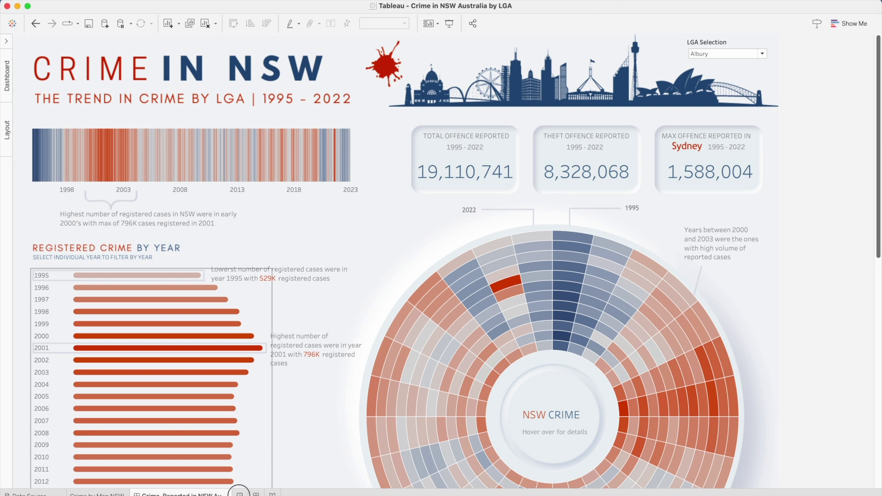
pyautogui.doubleClick(244, 495)
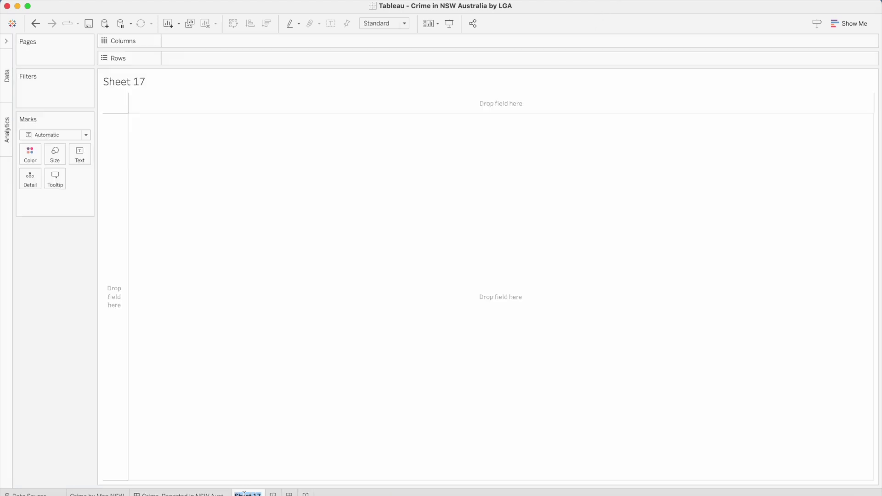
pyautogui.write('Hi')
pyautogui.write('gh Sheet')
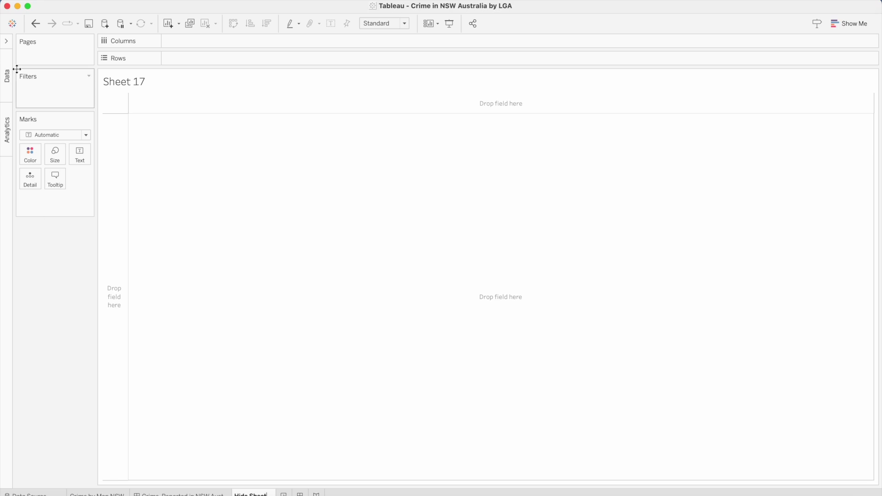
pyautogui.click(9, 45)
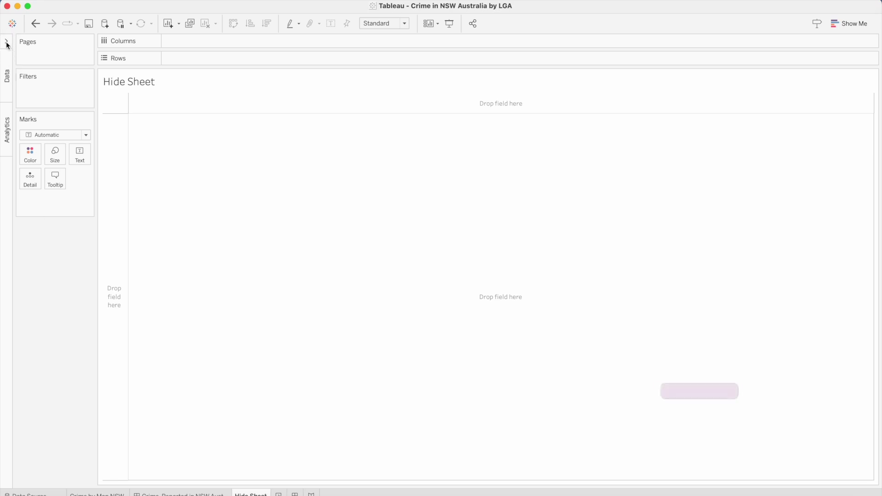
# Step: List every LGA in Rows and show the LGA Selection parameter control on the sheet
pyautogui.click(8, 43)
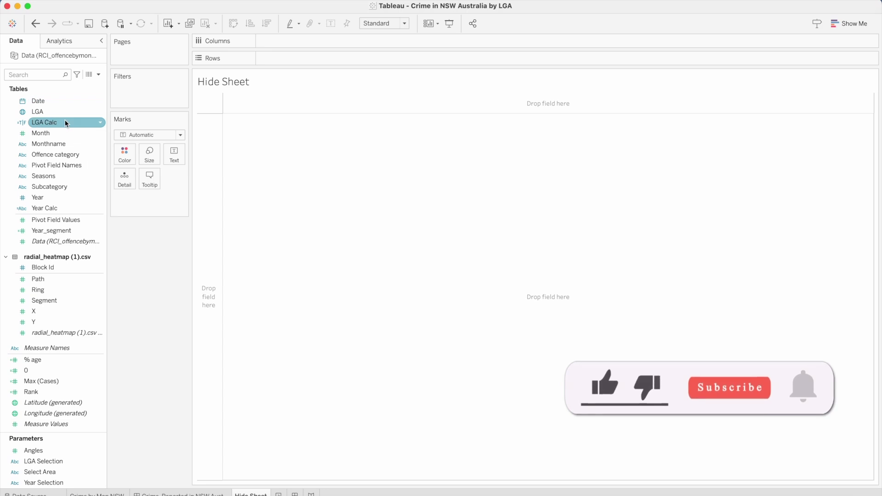
pyautogui.click(50, 112)
pyautogui.moveTo(50, 112); pyautogui.dragTo(280, 61)
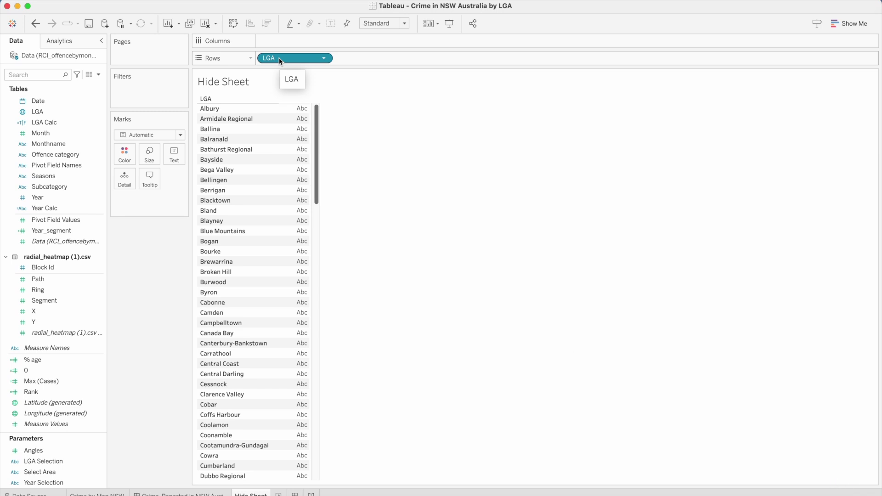
pyautogui.click(69, 461)
pyautogui.click(99, 461)
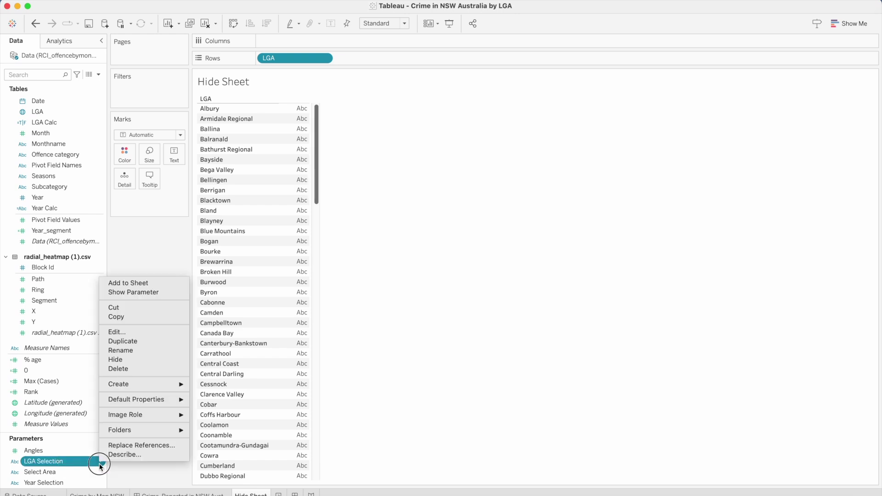
pyautogui.click(139, 293)
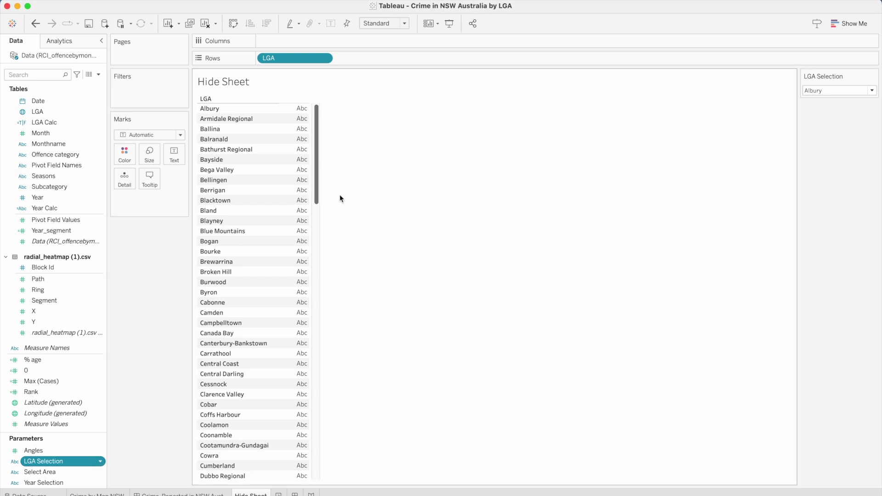
pyautogui.click(171, 494)
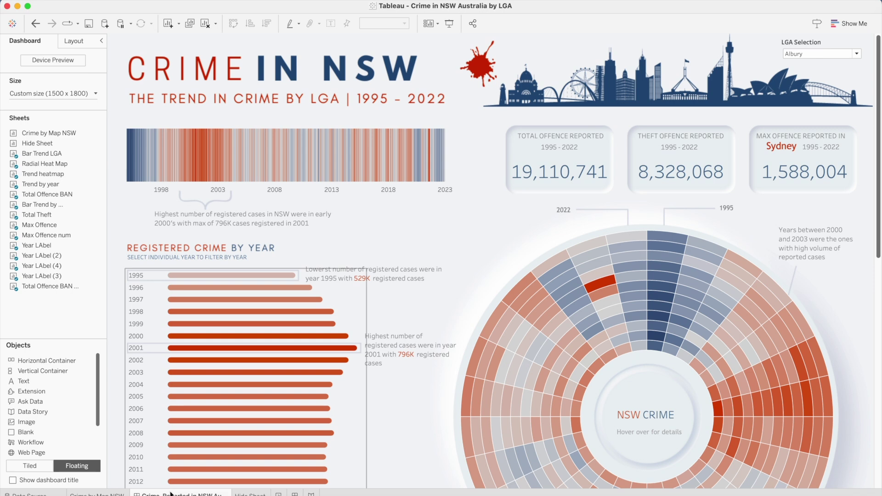
# Step: Change the LGA Selection parameter's allowable values from a list to All
pyautogui.click(815, 44)
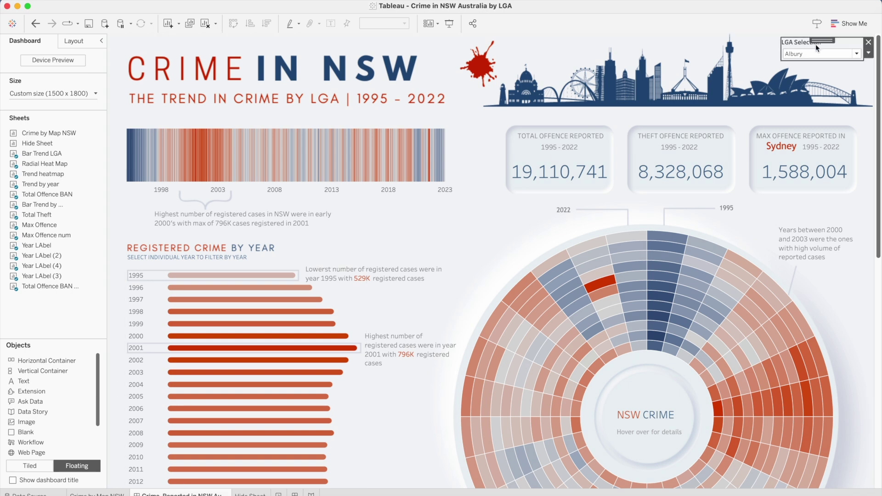
pyautogui.click(868, 53)
pyautogui.click(853, 60)
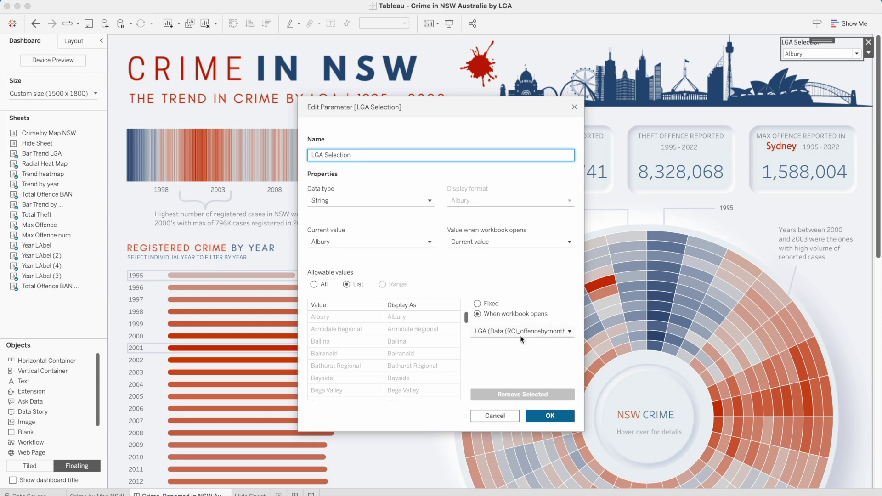
pyautogui.click(314, 284)
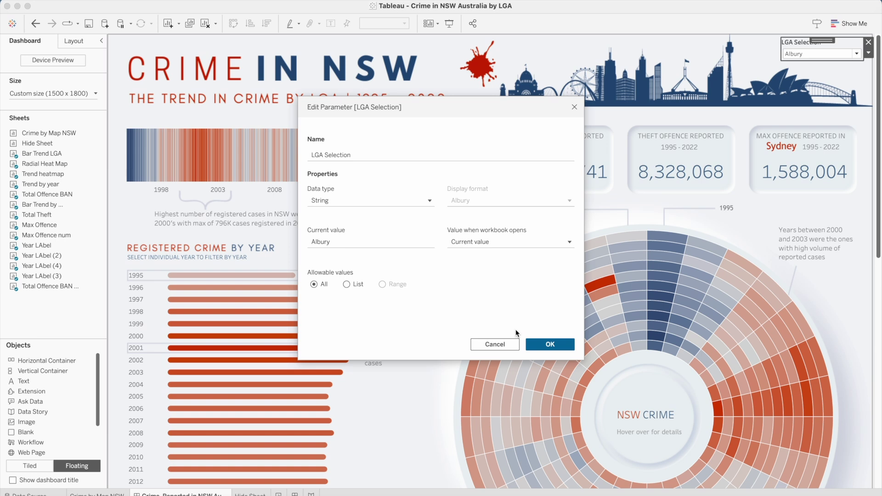
pyautogui.click(553, 348)
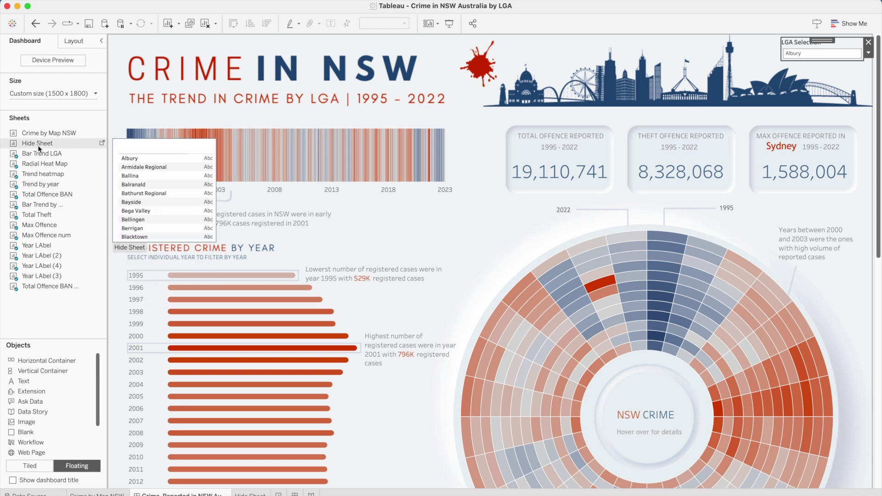
# Step: Place Hide Sheet as a floating LGA list on the dashboard, right of the title
pyautogui.moveTo(40, 148); pyautogui.dragTo(288, 32)
pyautogui.moveTo(37, 143); pyautogui.dragTo(285, 62)
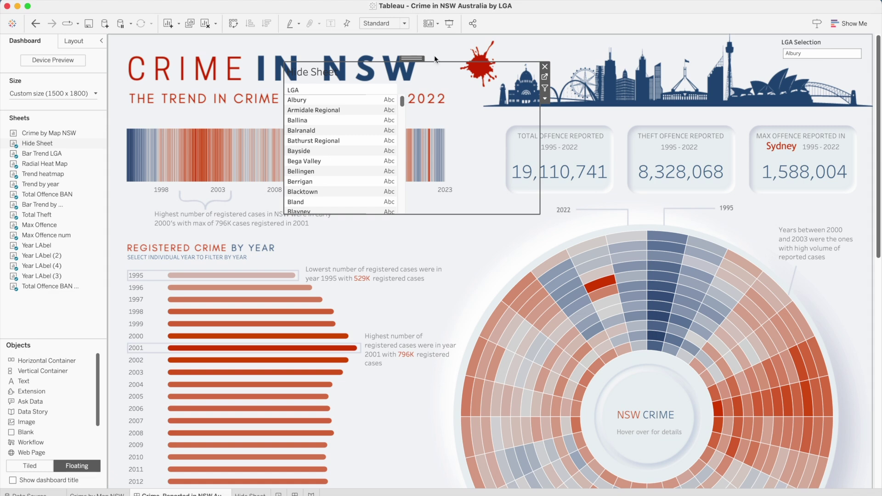
pyautogui.moveTo(411, 59); pyautogui.dragTo(407, 103)
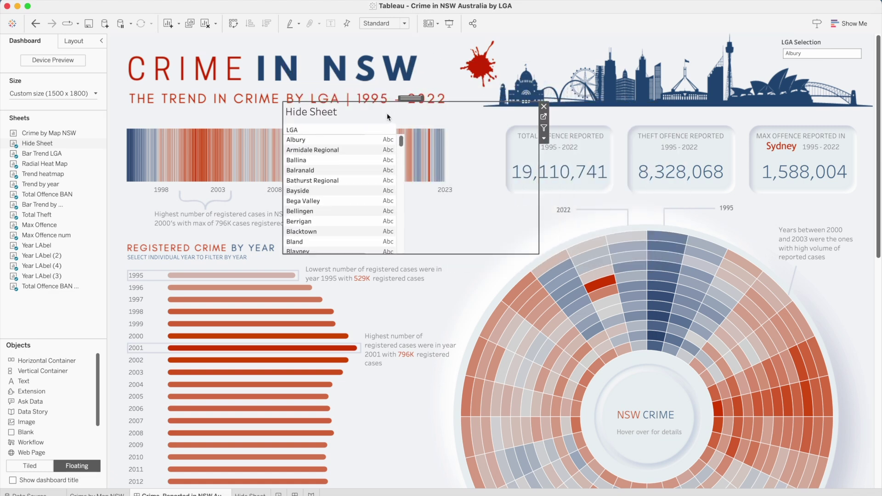
pyautogui.rightClick(373, 115)
pyautogui.rightClick(456, 190)
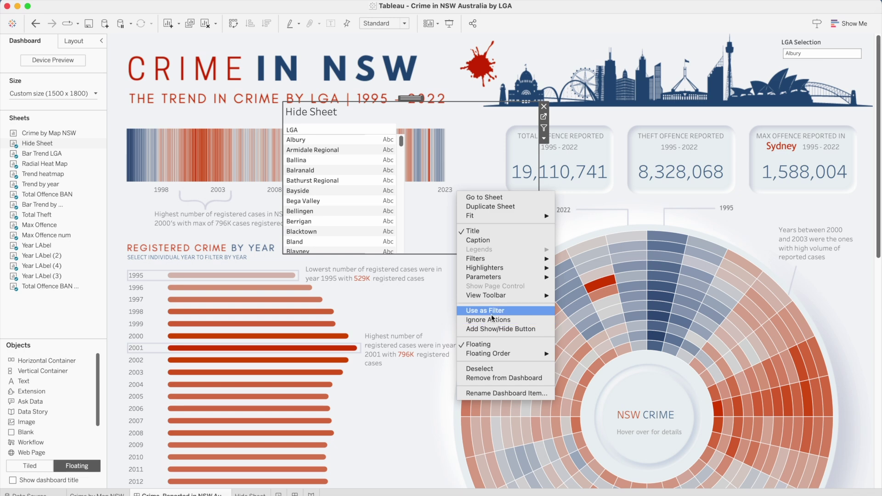
pyautogui.click(420, 199)
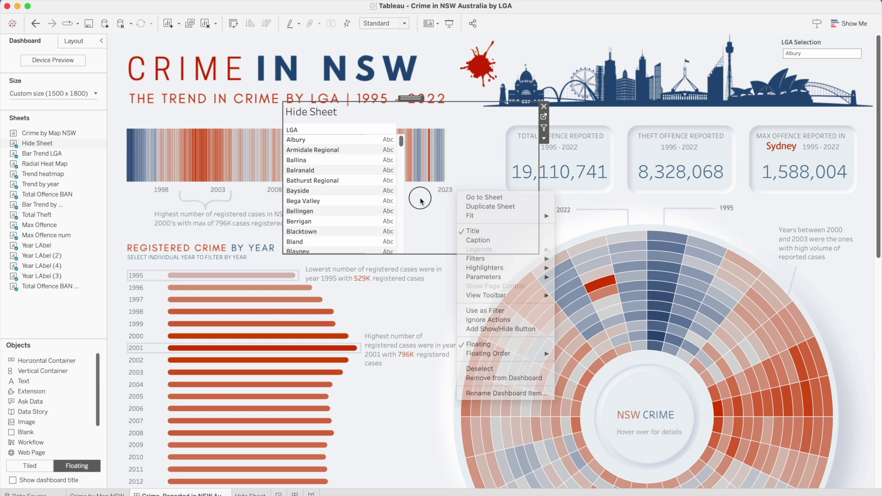
# Step: Set the LGA list's worksheet shading to white
pyautogui.rightClick(362, 201)
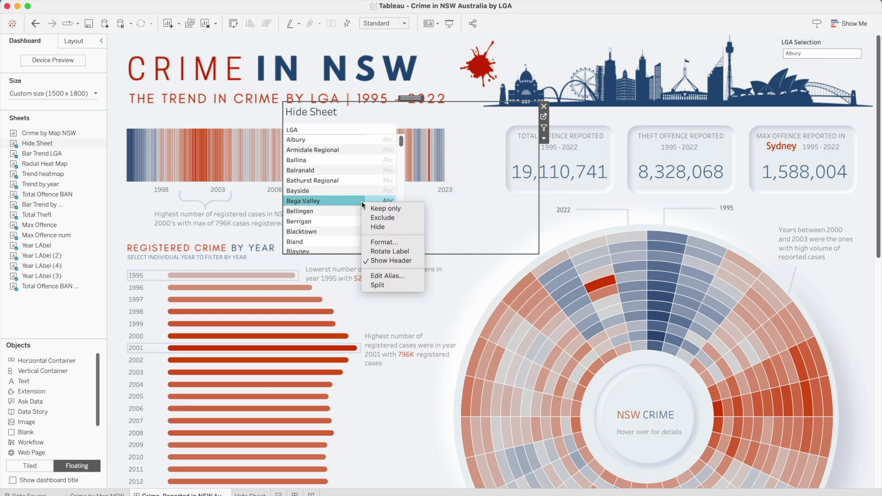
pyautogui.click(386, 246)
pyautogui.click(38, 58)
pyautogui.click(71, 106)
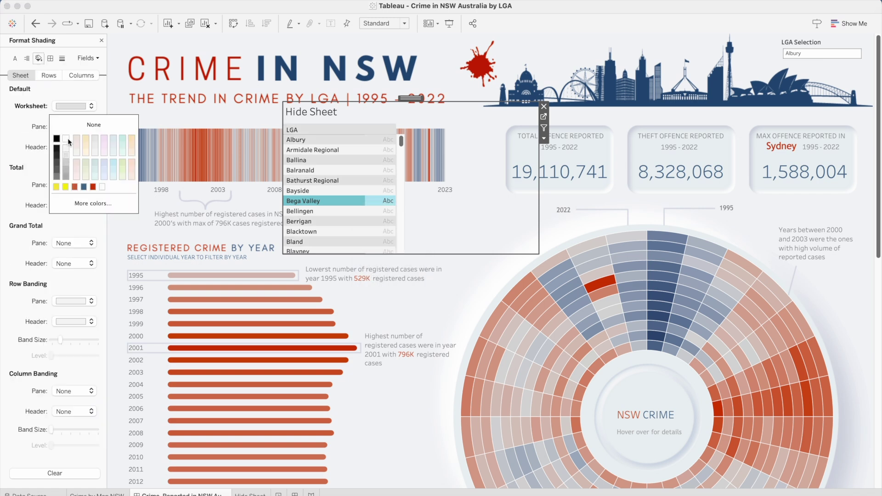
pyautogui.click(66, 138)
# Step: Set the Hide Sheet list to Fit Width and close the Format pane
pyautogui.click(543, 139)
pyautogui.moveTo(563, 168)
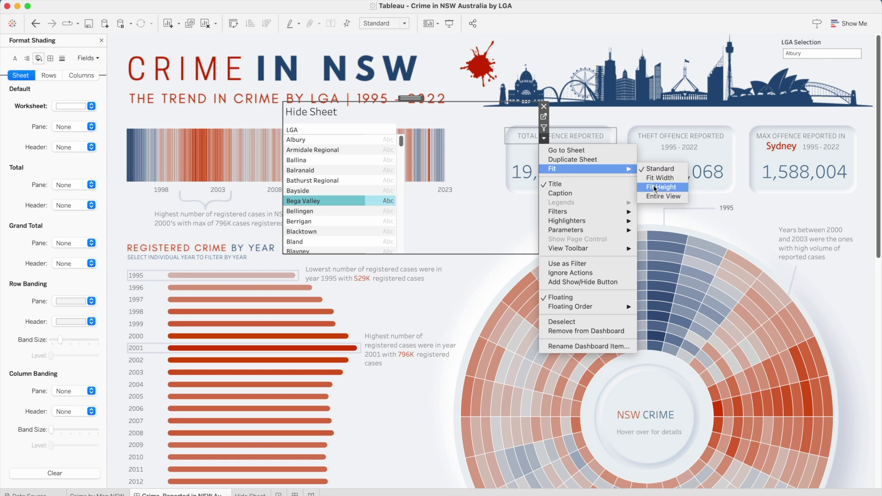
pyautogui.click(662, 197)
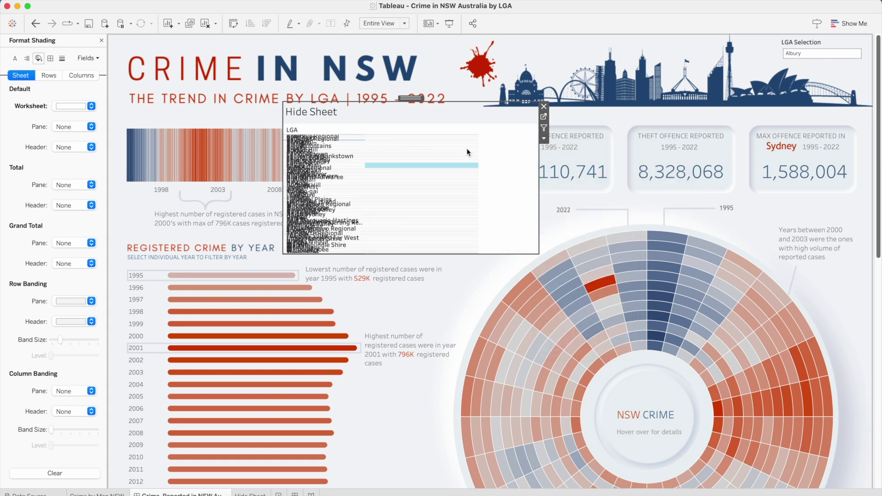
pyautogui.click(545, 139)
pyautogui.moveTo(567, 166)
pyautogui.click(657, 177)
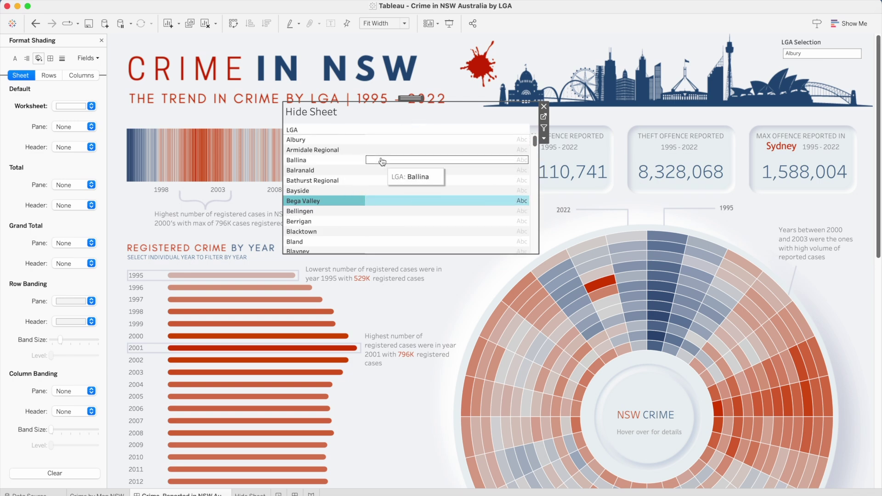
pyautogui.scroll(-10, 371, 184)
pyautogui.scroll(10, 371, 184)
pyautogui.scroll(2, 371, 184)
pyautogui.click(519, 48)
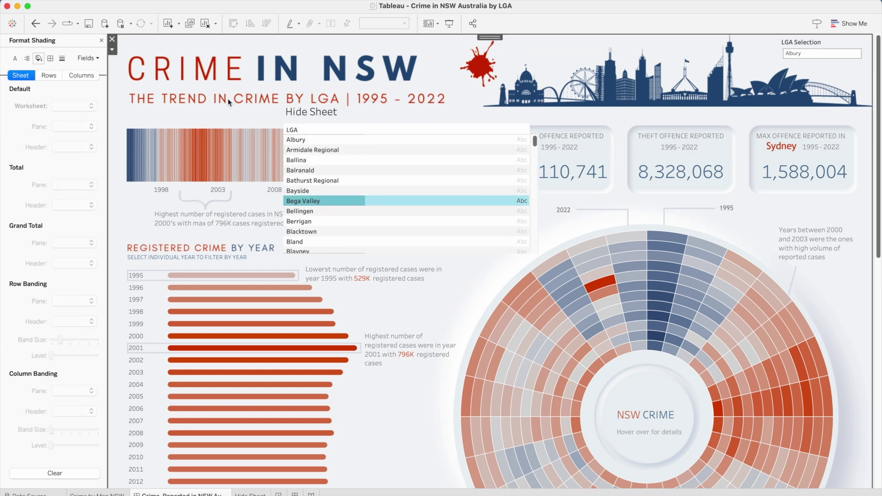
pyautogui.click(101, 41)
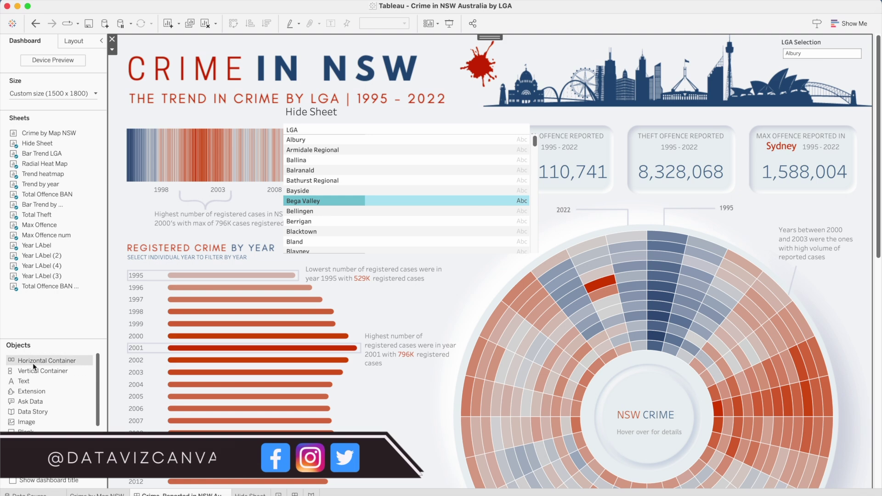
# Step: Add a Data-Driven Parameters extension at the top right of the dashboard
pyautogui.moveTo(23, 381); pyautogui.dragTo(522, 41)
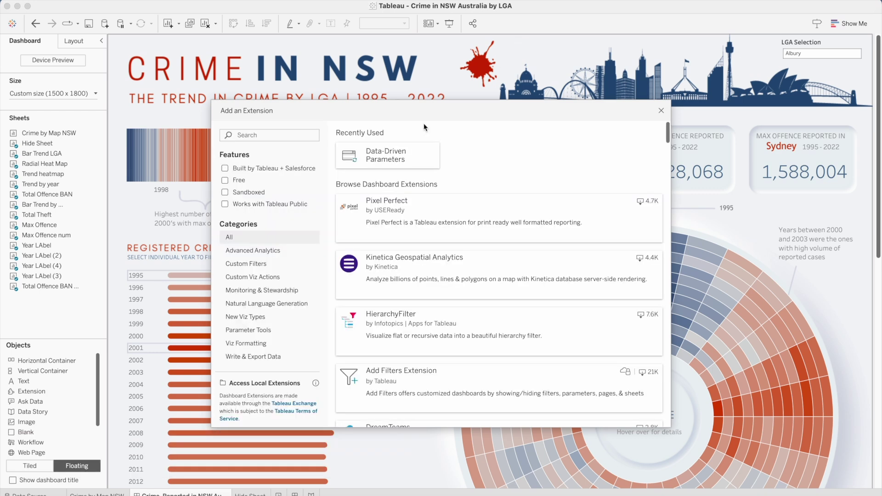
pyautogui.click(402, 159)
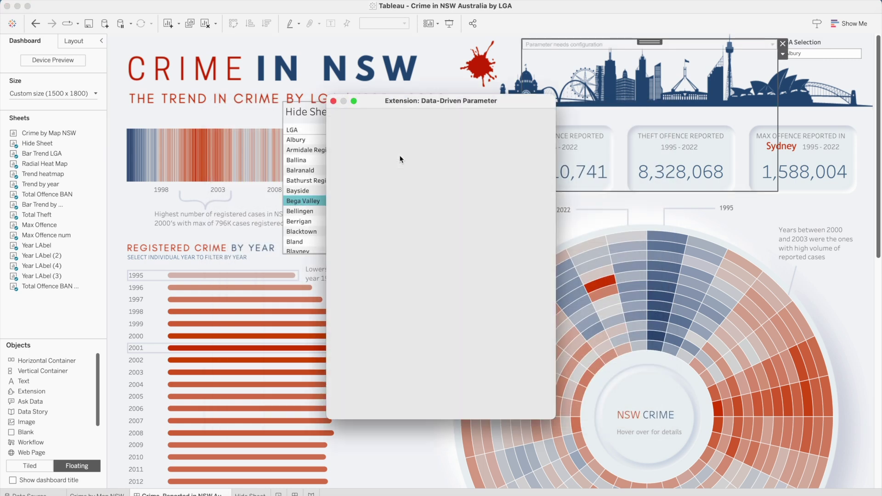
pyautogui.moveTo(430, 100); pyautogui.dragTo(393, 84)
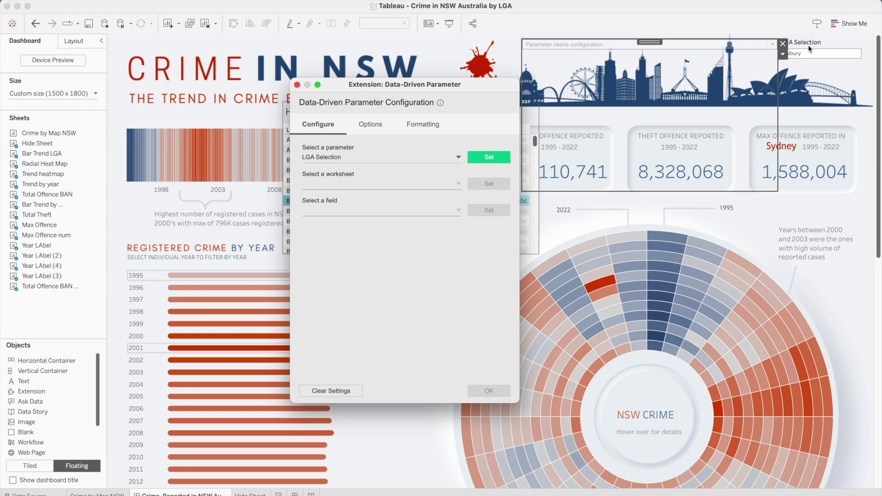
# Step: Link the extension to parameter LGA Selection, worksheet Hide Sheet and field LGA
pyautogui.click(477, 158)
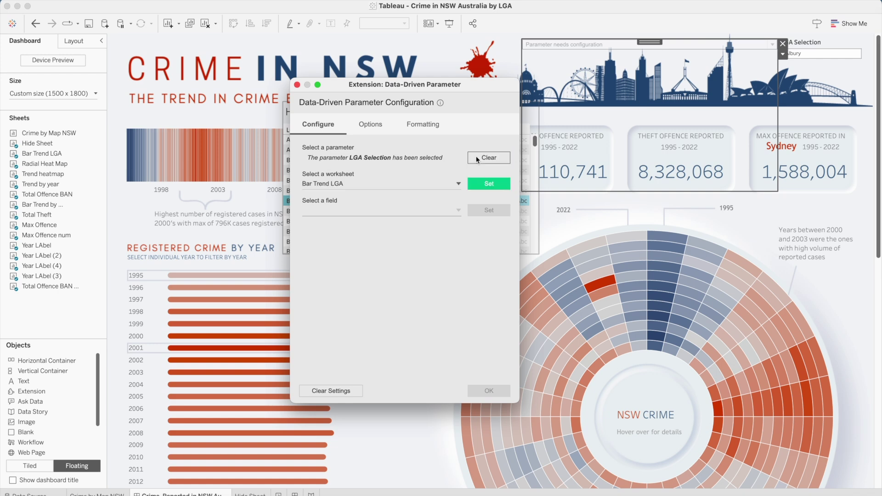
pyautogui.click(373, 183)
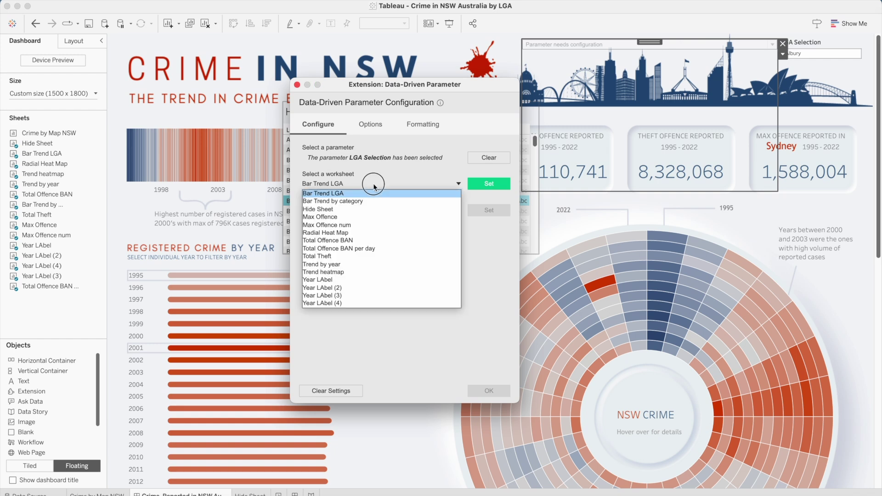
pyautogui.click(337, 209)
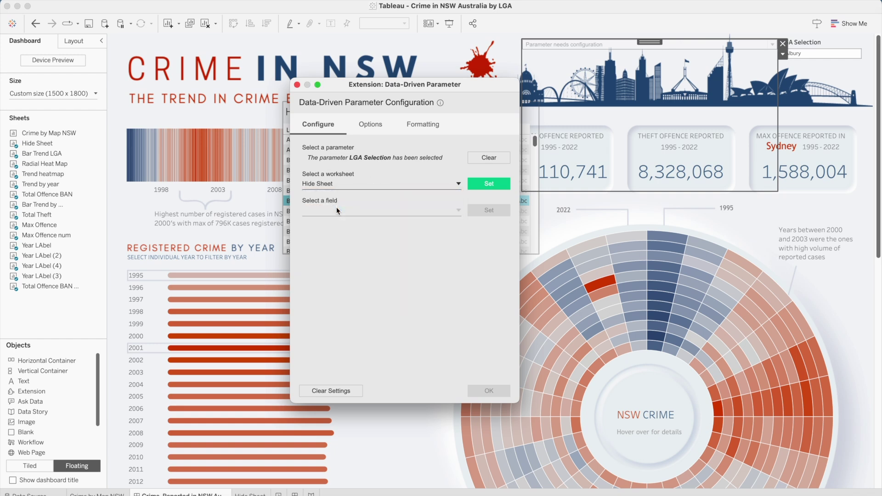
pyautogui.click(477, 185)
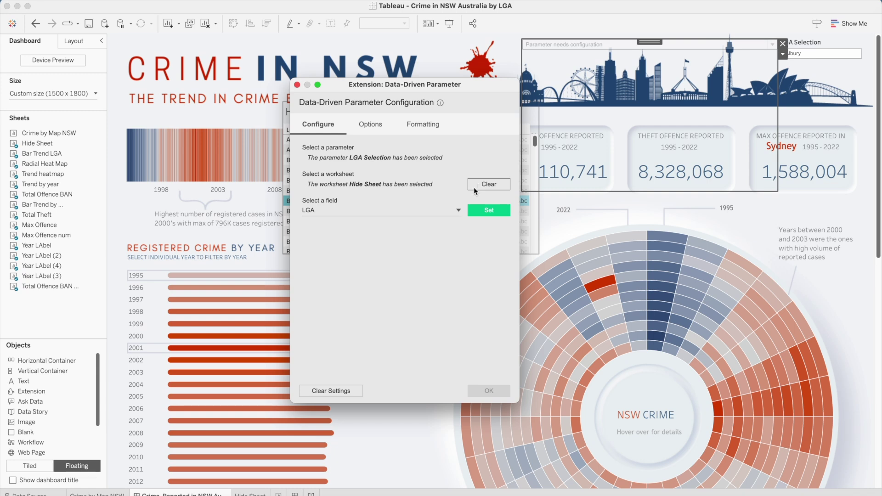
pyautogui.click(445, 210)
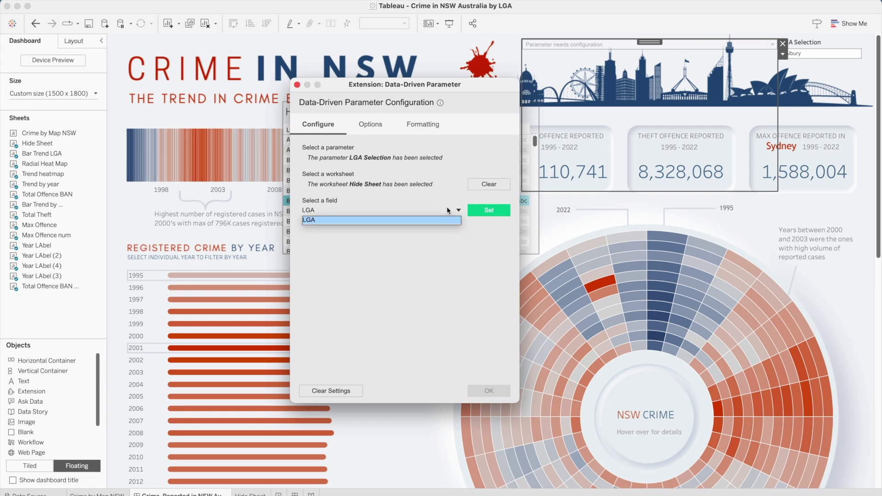
pyautogui.click(414, 218)
pyautogui.click(477, 210)
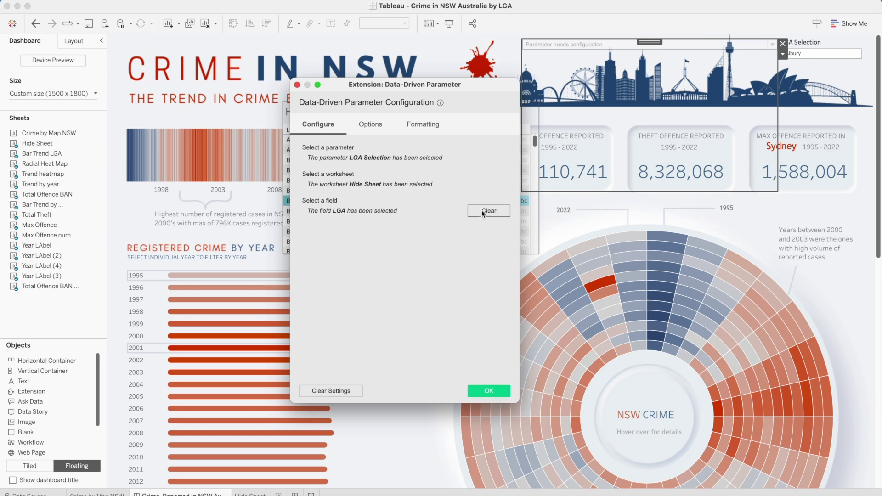
pyautogui.click(378, 129)
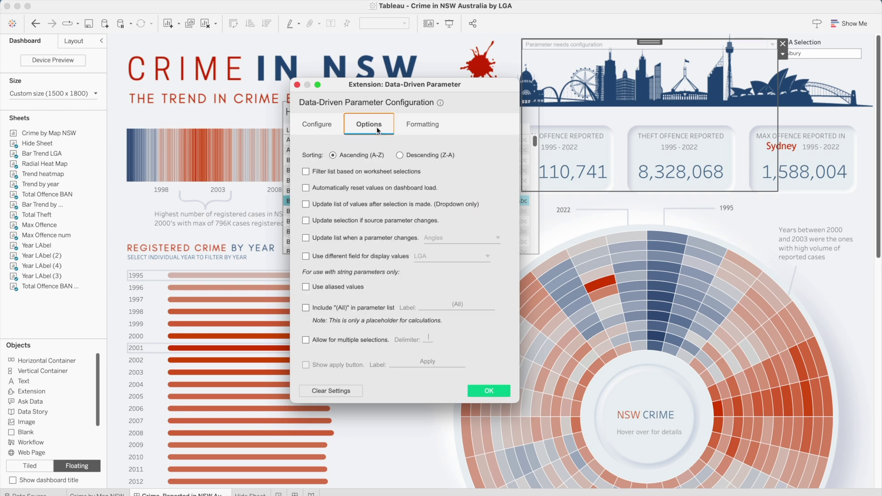
# Step: Enable reset on dashboard load and include an (All) entry labelled 'All', then apply
pyautogui.click(306, 188)
pyautogui.click(306, 307)
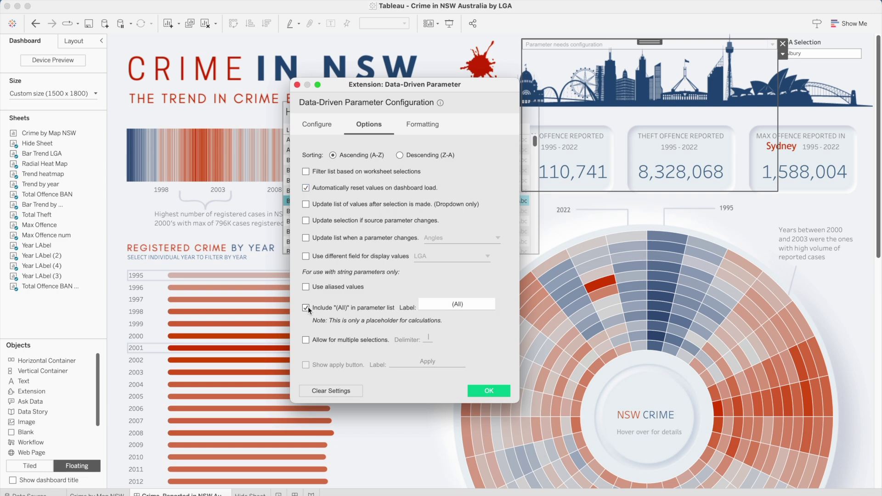
pyautogui.click(475, 306)
pyautogui.click(471, 304)
pyautogui.press('BackSpace')
pyautogui.press('BackSpace')
pyautogui.press('BackSpace')
pyautogui.press('BackSpace')
pyautogui.press('BackSpace')
pyautogui.write('(test')
pyautogui.moveTo(473, 302); pyautogui.dragTo(424, 302)
pyautogui.write('All')
pyautogui.click(487, 392)
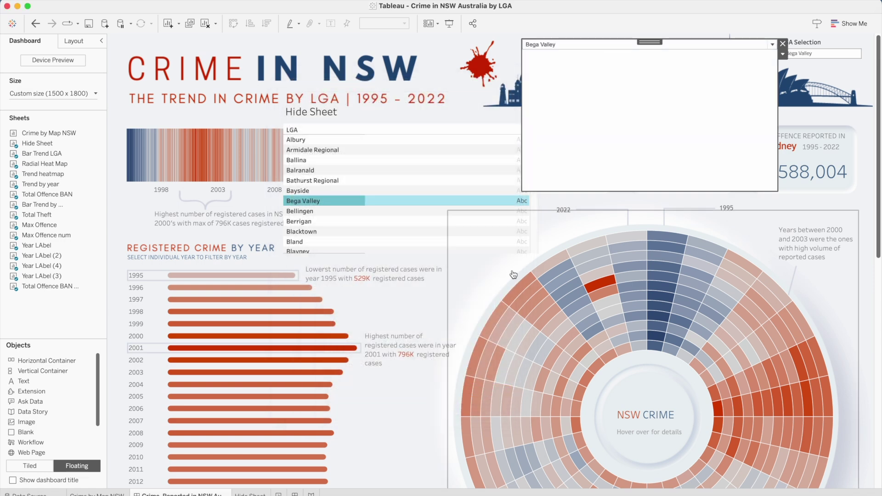
# Step: Move the LGA dropdown left to reveal Sydney, choose All, and reload the extension
pyautogui.moveTo(660, 41); pyautogui.dragTo(616, 41)
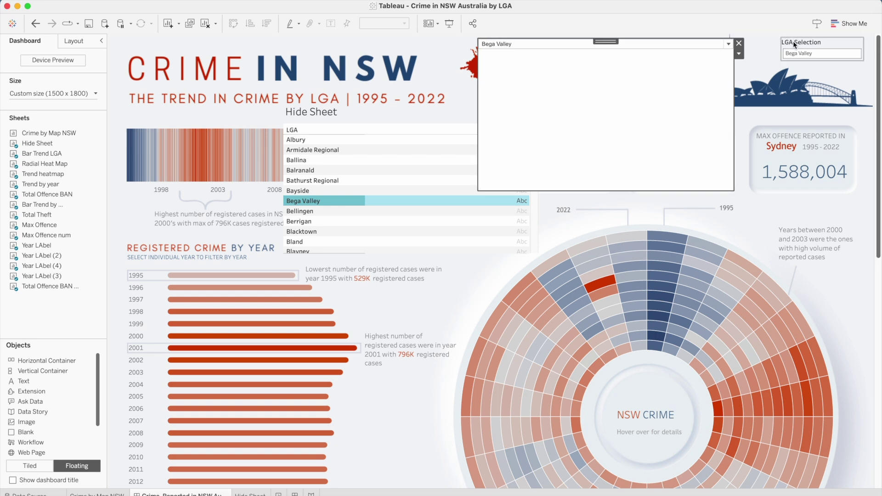
pyautogui.click(722, 45)
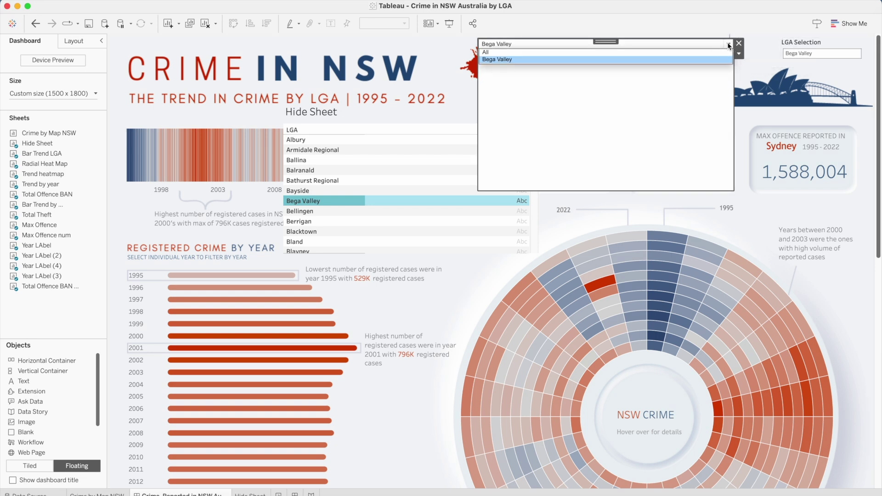
pyautogui.click(719, 51)
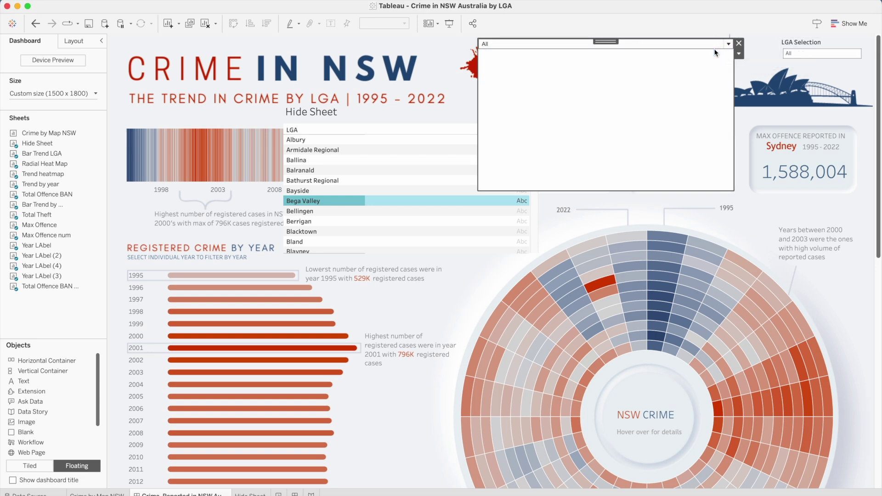
pyautogui.click(738, 53)
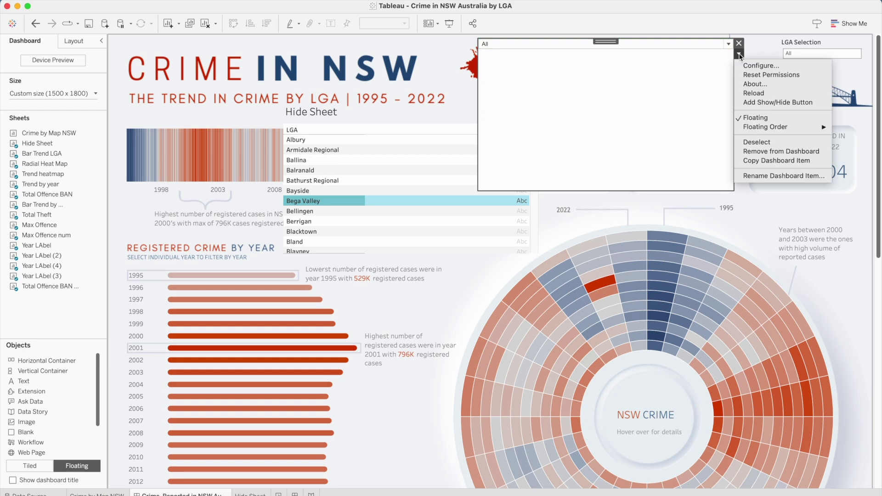
pyautogui.click(757, 94)
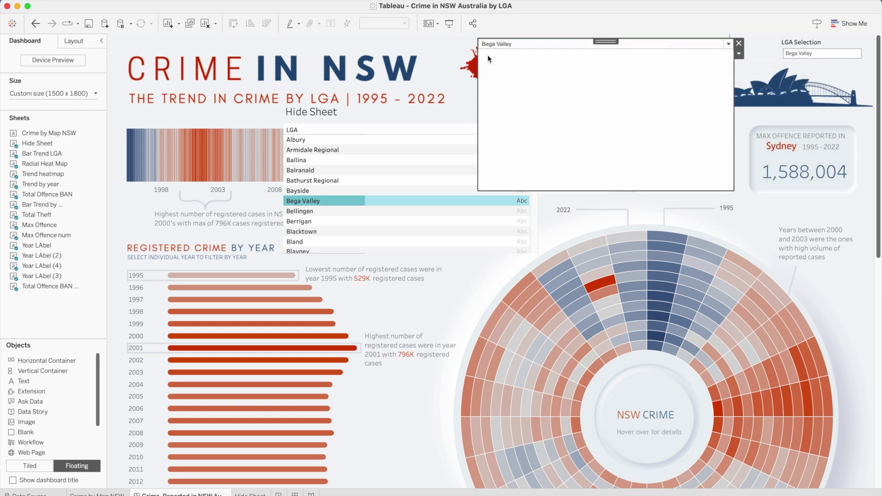
# Step: Go to the Hide Sheet worksheet from its dashboard list
pyautogui.click(310, 115)
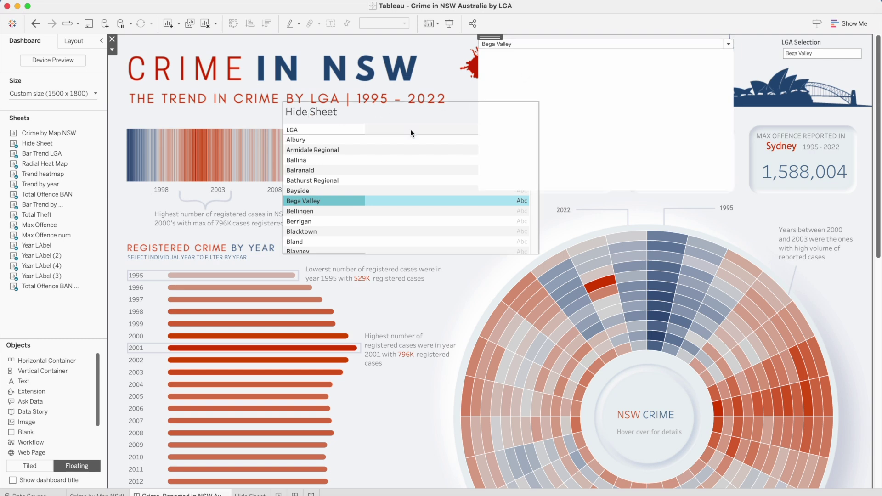
pyautogui.click(419, 116)
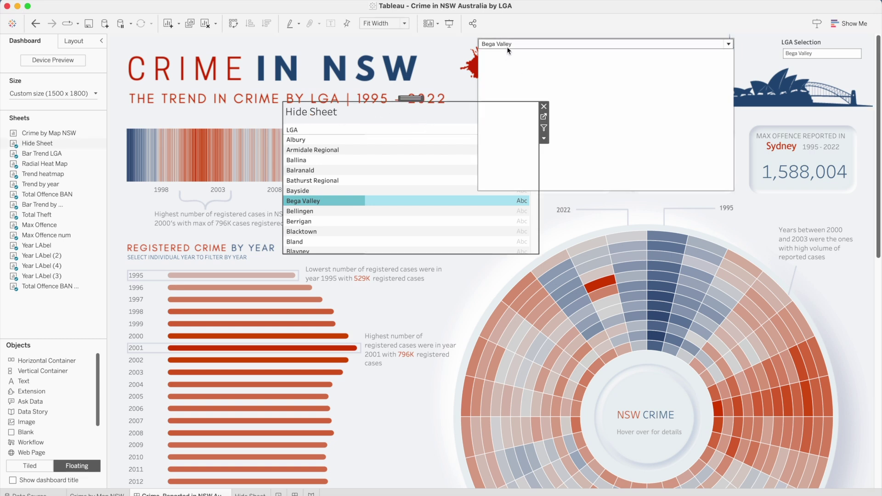
pyautogui.click(544, 118)
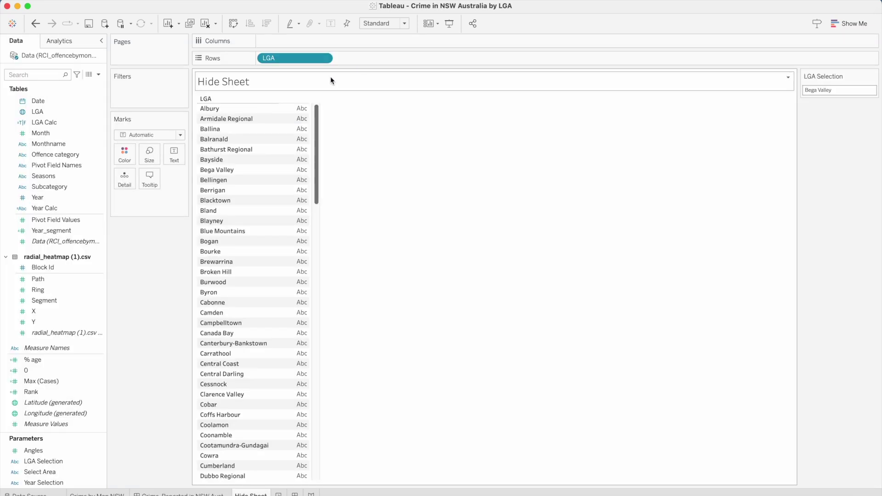
pyautogui.click(47, 122)
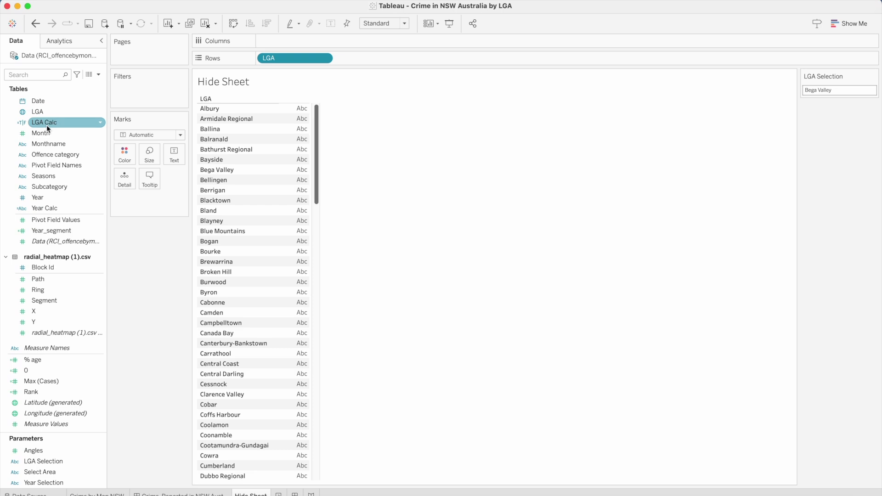
# Step: Review the [LGA] reference in the LGA Calc calculation and close the editor
pyautogui.click(100, 123)
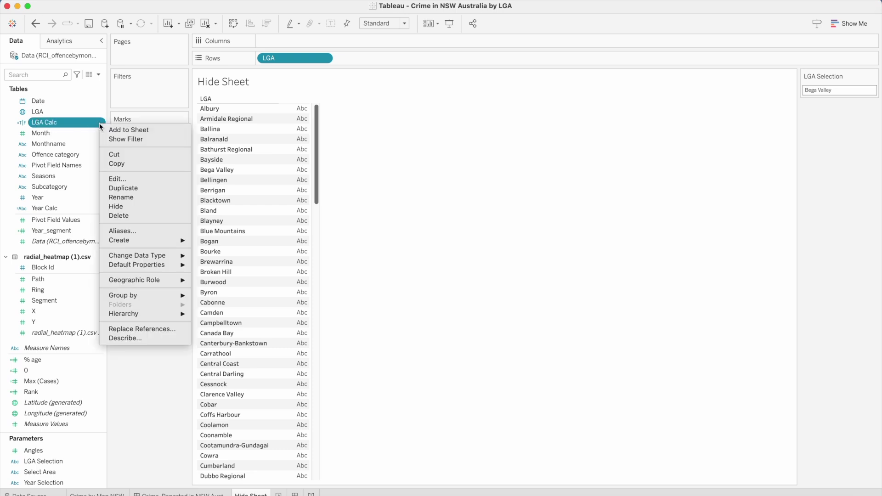
pyautogui.click(118, 178)
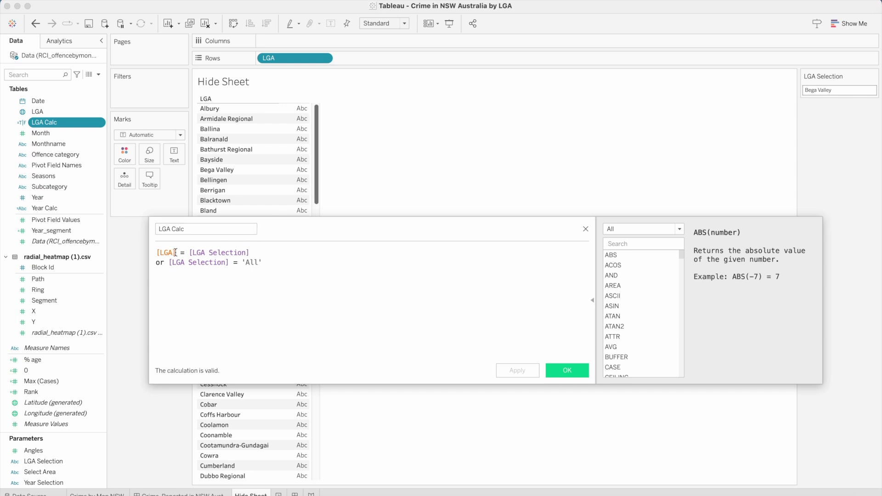
pyautogui.moveTo(175, 253); pyautogui.dragTo(156, 253)
pyautogui.click(566, 370)
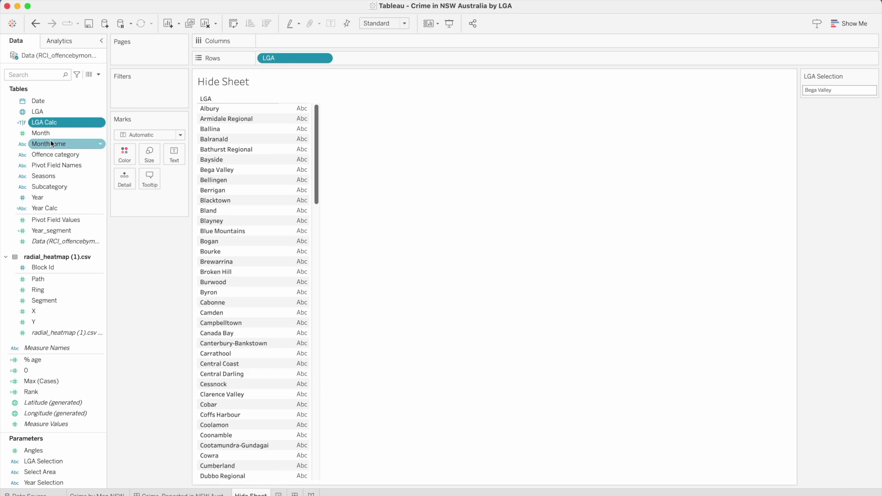
# Step: Filter LGA Calc to True and apply it to all worksheets using this data source
pyautogui.moveTo(56, 122); pyautogui.dragTo(147, 92)
pyautogui.click(328, 183)
pyautogui.click(555, 394)
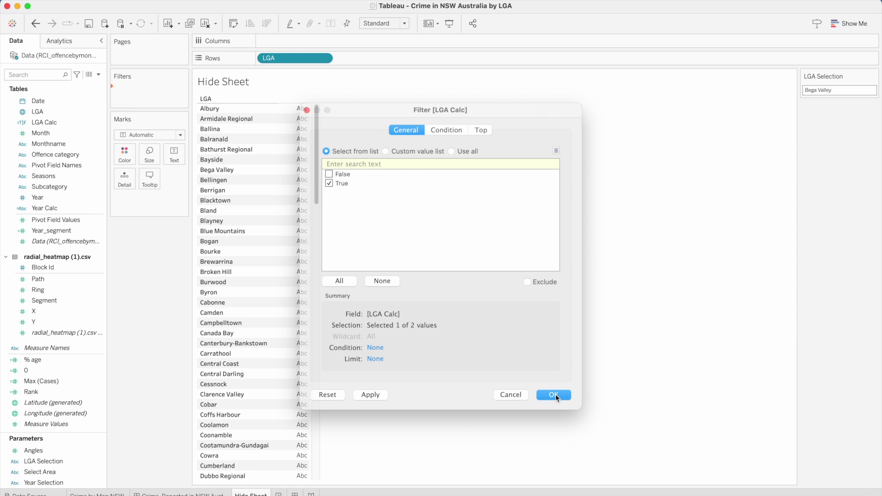
pyautogui.click(179, 91)
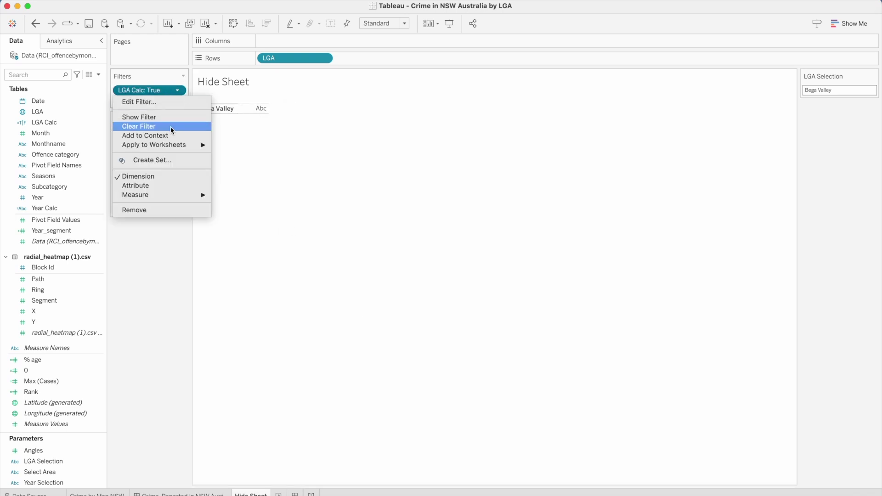
pyautogui.moveTo(177, 145)
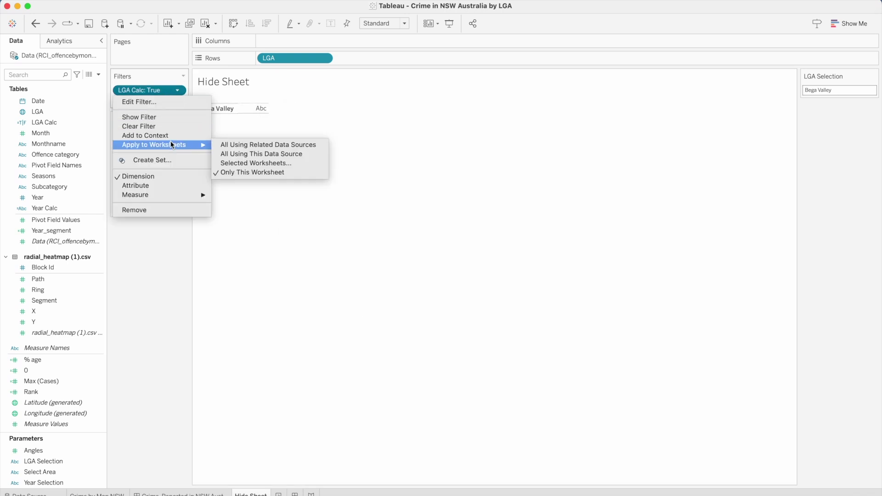
pyautogui.click(222, 154)
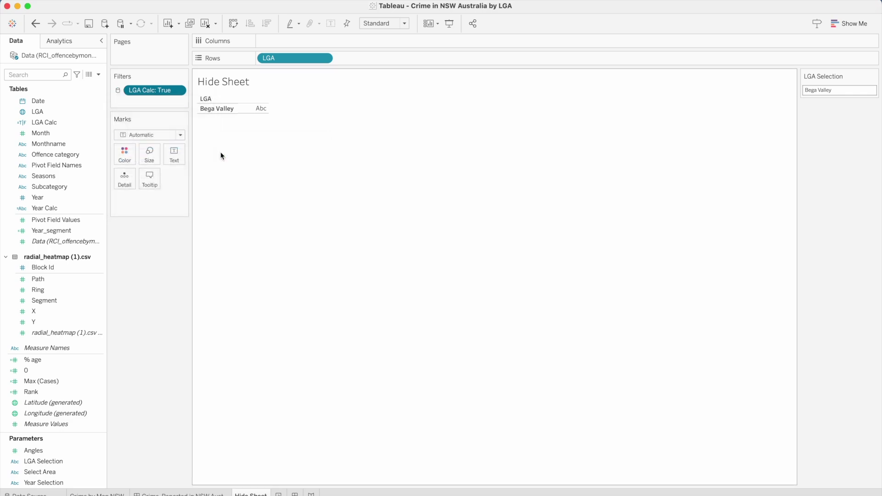
# Step: On the Crime Reported dashboard, shrink the floating Hide Sheet to a tiny box
pyautogui.click(163, 495)
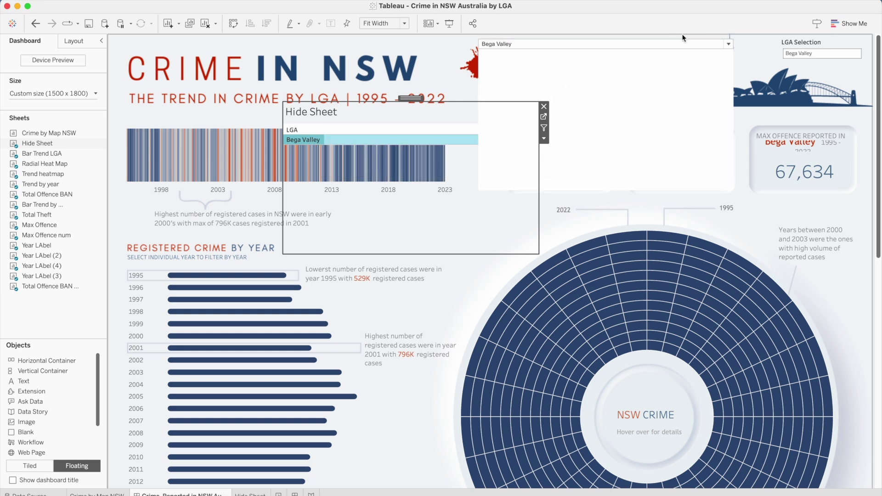
pyautogui.click(482, 191)
pyautogui.moveTo(537, 254); pyautogui.dragTo(337, 73)
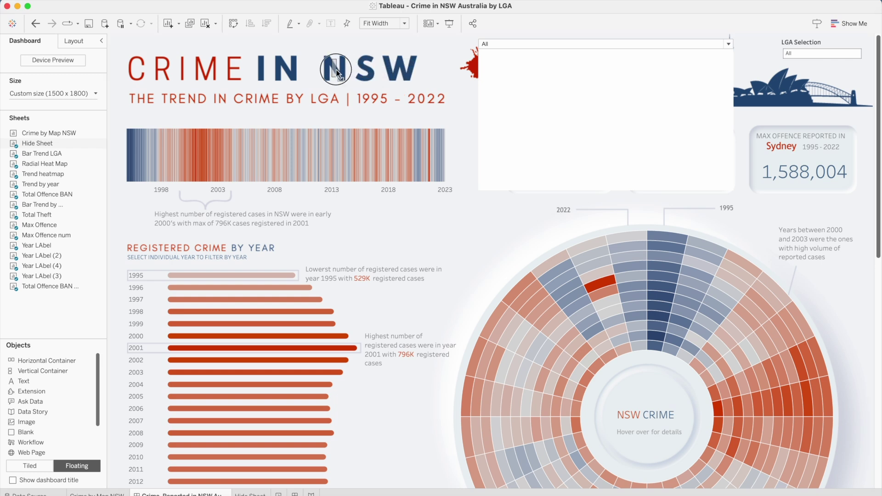
# Step: Tuck the Hide Sheet sliver onto the CRIME IN NSW title and select the LGA dropdown
pyautogui.click(334, 65)
pyautogui.moveTo(333, 56); pyautogui.dragTo(431, 40)
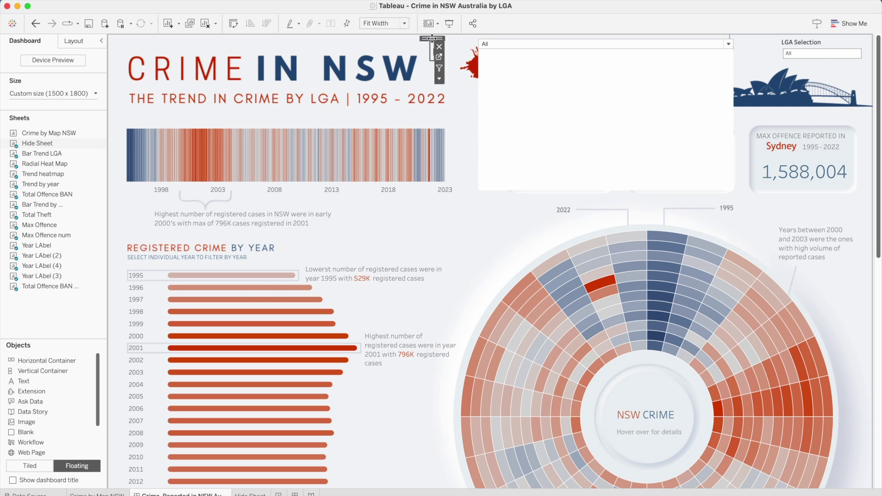
pyautogui.click(462, 91)
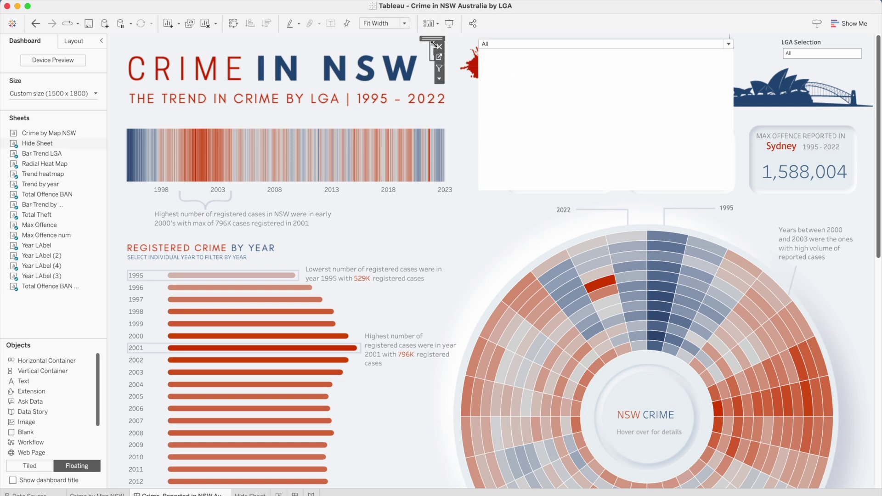
pyautogui.moveTo(433, 49); pyautogui.dragTo(343, 54)
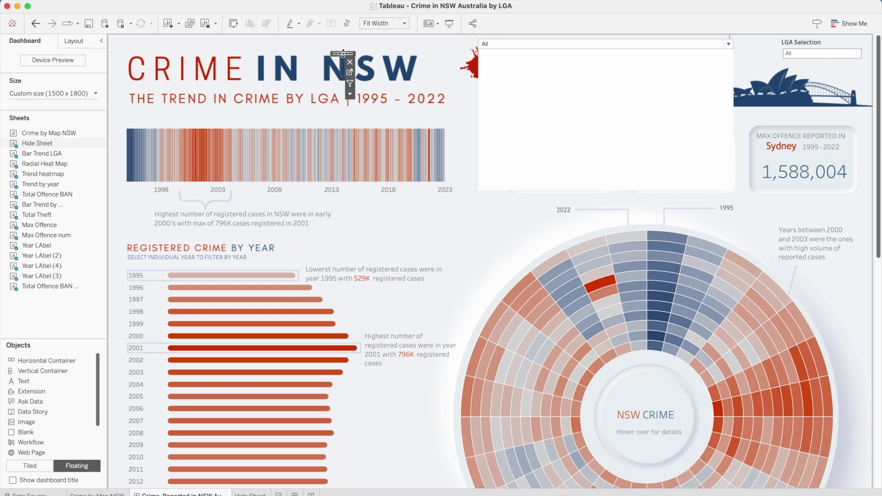
pyautogui.click(401, 45)
pyautogui.click(484, 42)
pyautogui.click(625, 60)
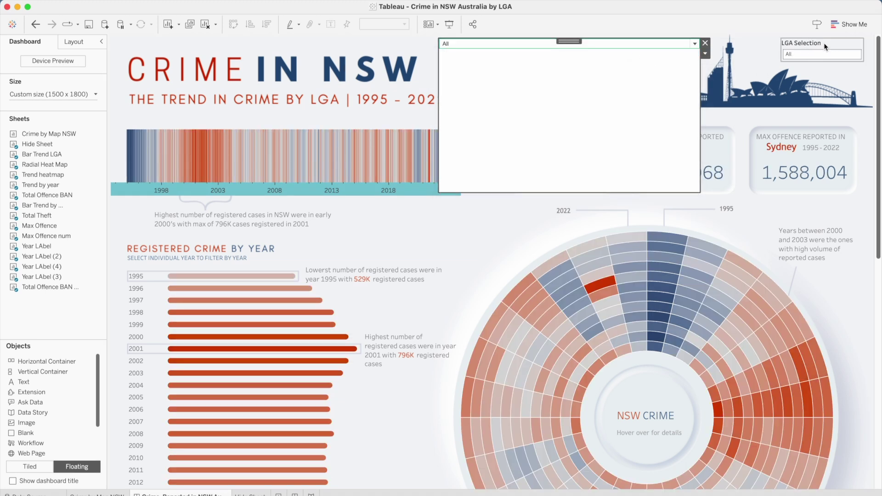
# Step: Filter the dashboard to Blue Mountains, then delete the old LGA Selection control
pyautogui.click(803, 55)
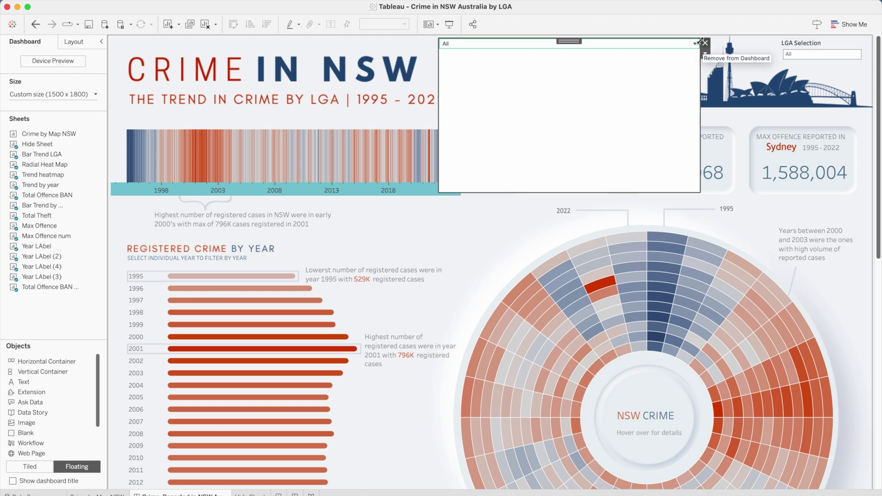
pyautogui.click(564, 144)
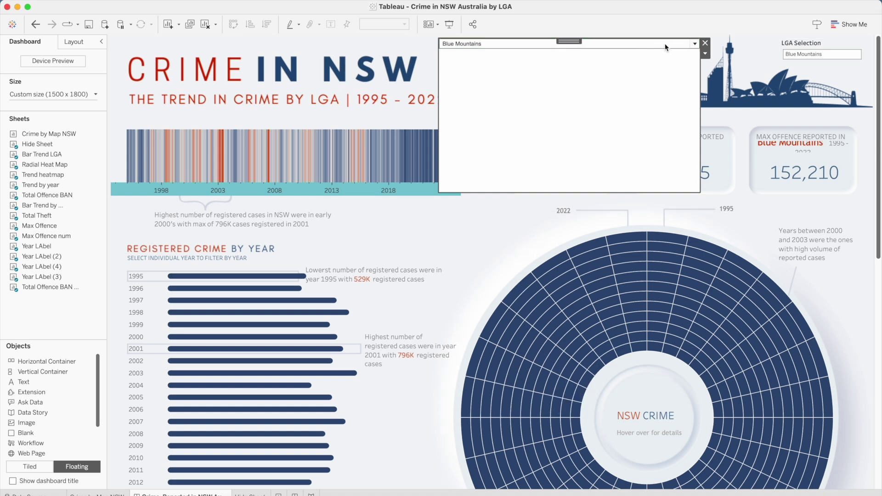
pyautogui.click(824, 45)
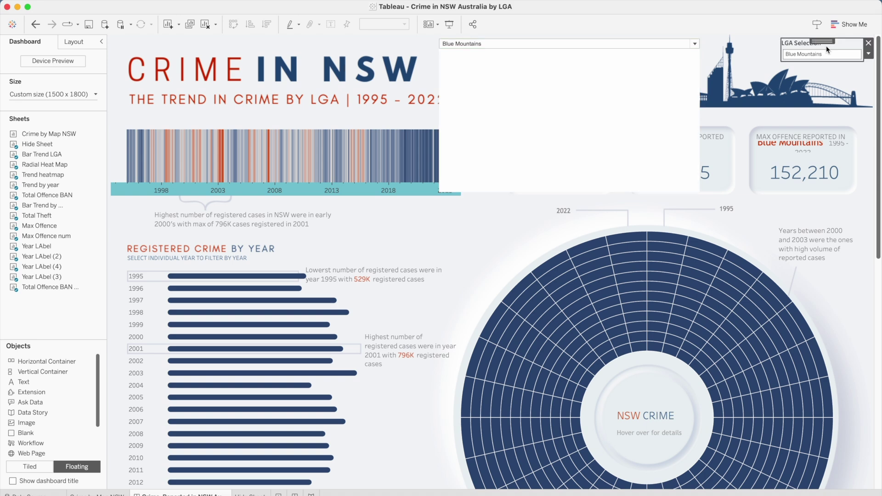
pyautogui.click(868, 43)
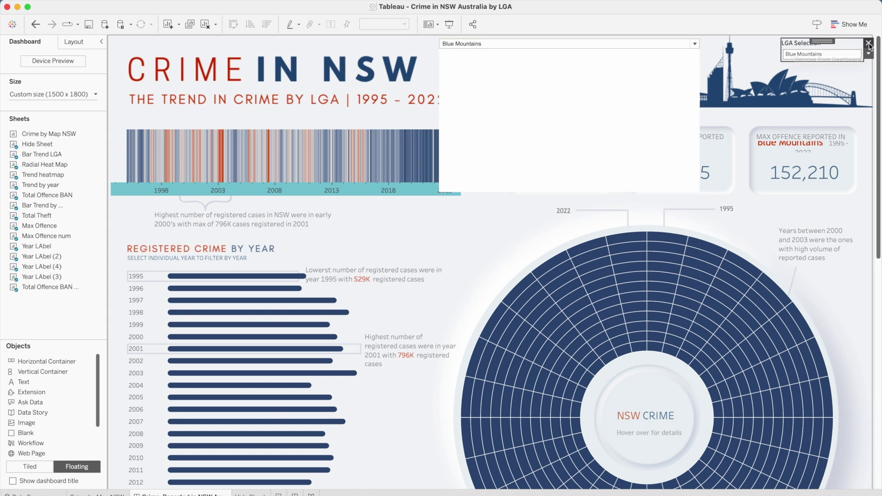
# Step: Pick Bathurst Regional, shrink the LGA dropdown to a small top-right box, then reset to All
pyautogui.click(543, 43)
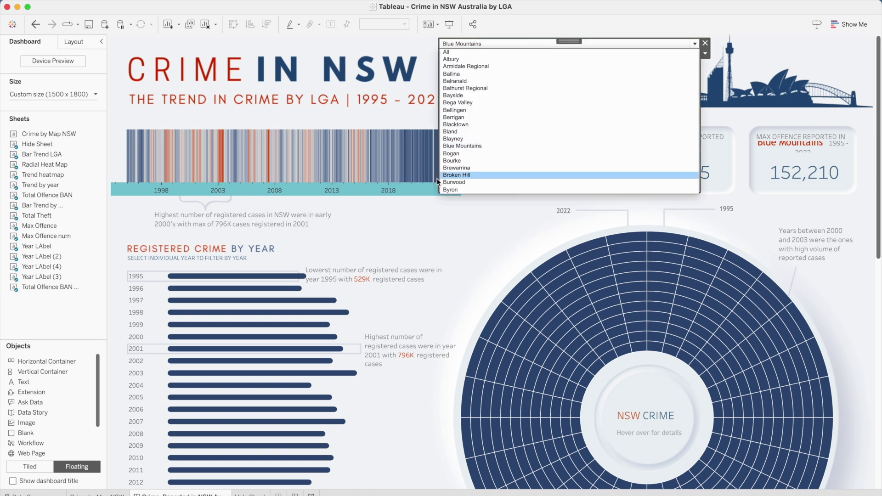
pyautogui.click(450, 87)
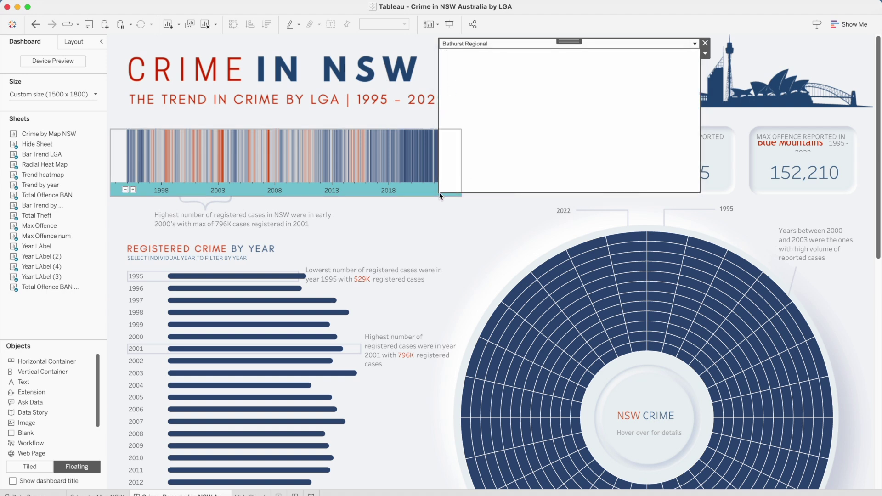
pyautogui.moveTo(439, 193); pyautogui.dragTo(597, 62)
pyautogui.moveTo(685, 44); pyautogui.dragTo(811, 47)
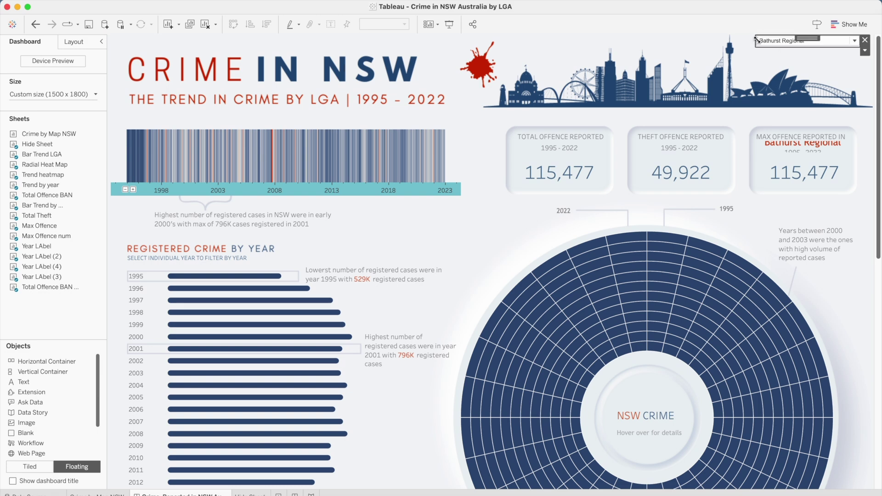
pyautogui.moveTo(756, 39); pyautogui.dragTo(786, 40)
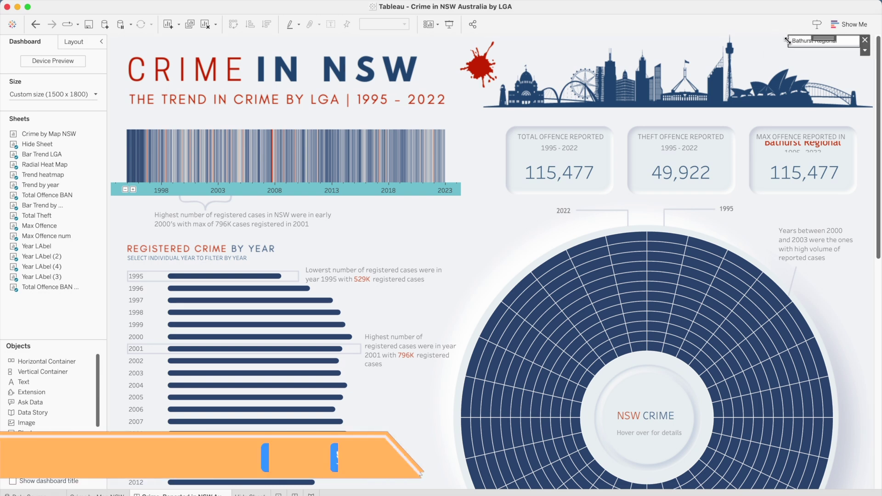
pyautogui.click(855, 40)
pyautogui.click(842, 49)
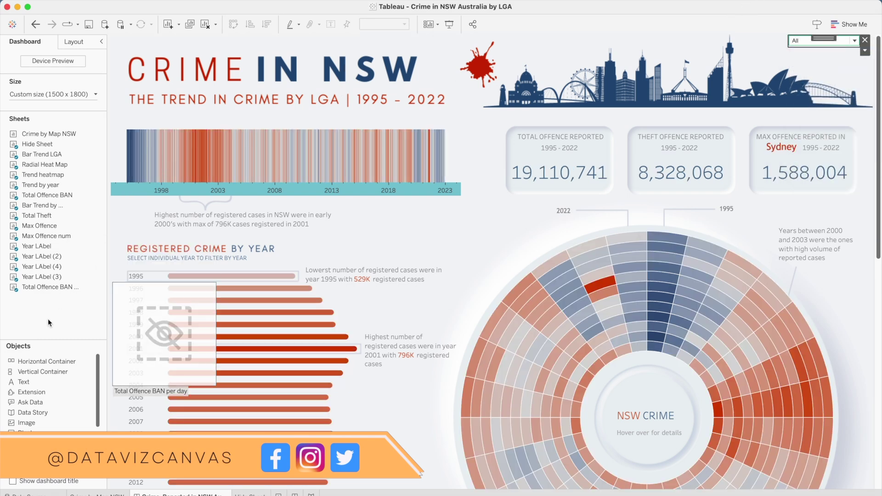
# Step: Add a text object reading 'Please select LGA' to the dashboard
pyautogui.moveTo(33, 379); pyautogui.dragTo(420, 39)
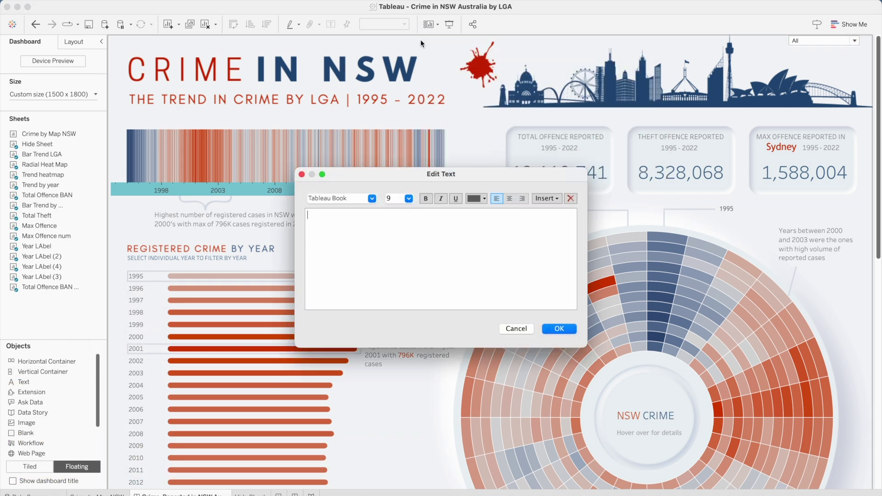
pyautogui.write('LGA Selection')
pyautogui.press('BackSpace')
pyautogui.press('BackSpace')
pyautogui.press('BackSpace')
pyautogui.press('BackSpace')
pyautogui.press('BackSpace')
pyautogui.press('BackSpace')
pyautogui.press('BackSpace')
pyautogui.press('BackSpace')
pyautogui.press('BackSpace')
pyautogui.write('Please select')
pyautogui.click(560, 328)
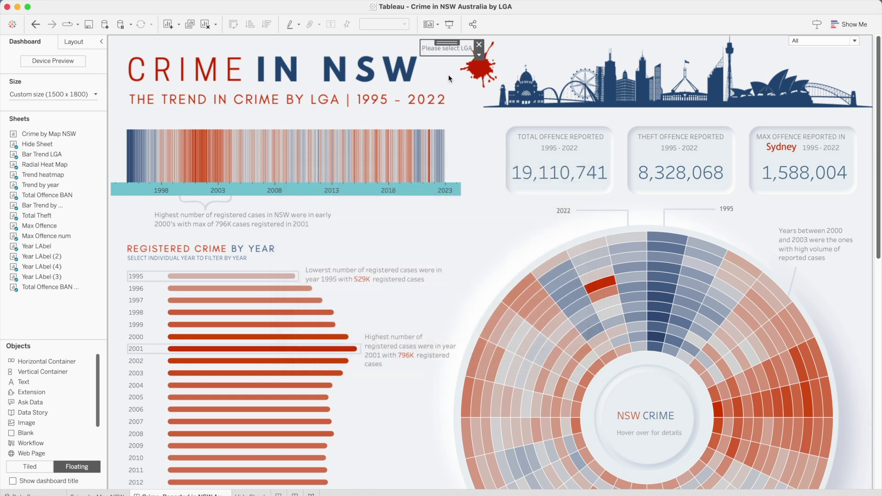
# Step: Place the label beside the LGA dropdown at top right and switch to presentation mode
pyautogui.moveTo(445, 43); pyautogui.dragTo(766, 22)
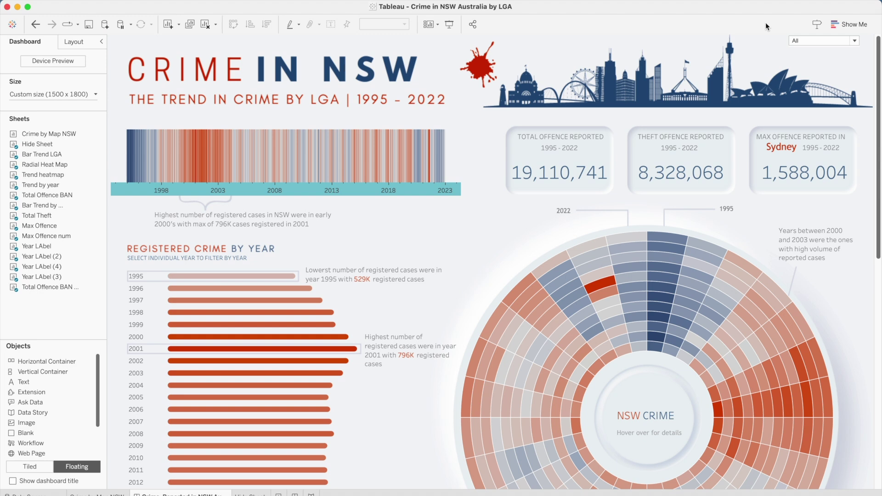
pyautogui.press('super+z')
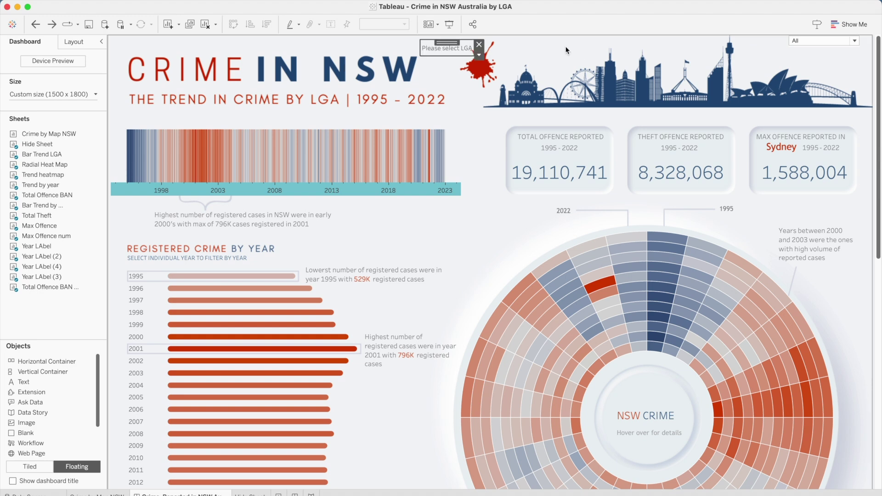
pyautogui.click(451, 42)
pyautogui.moveTo(450, 43); pyautogui.dragTo(764, 37)
pyautogui.click(688, 47)
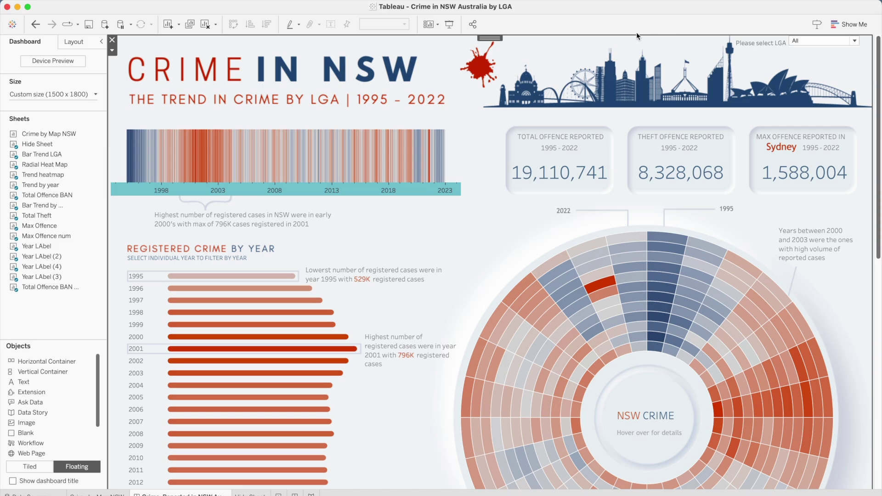
pyautogui.click(448, 25)
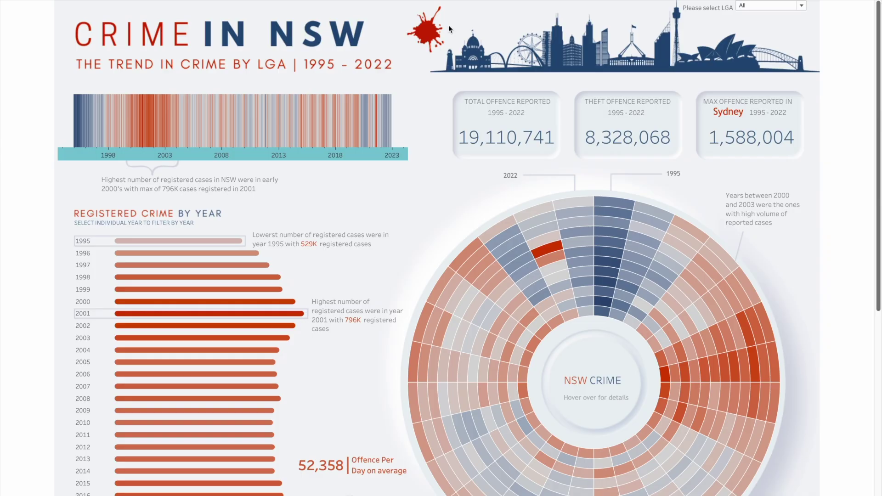
pyautogui.click(801, 6)
pyautogui.click(770, 56)
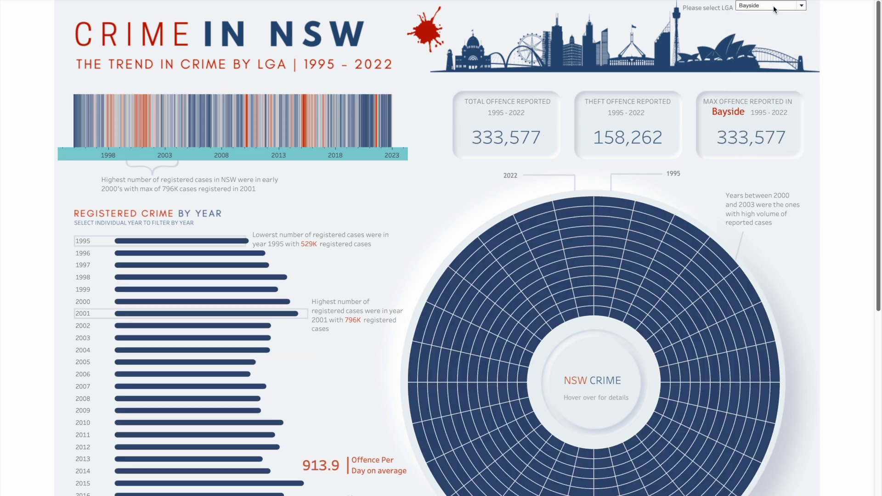
pyautogui.click(802, 6)
pyautogui.click(760, 99)
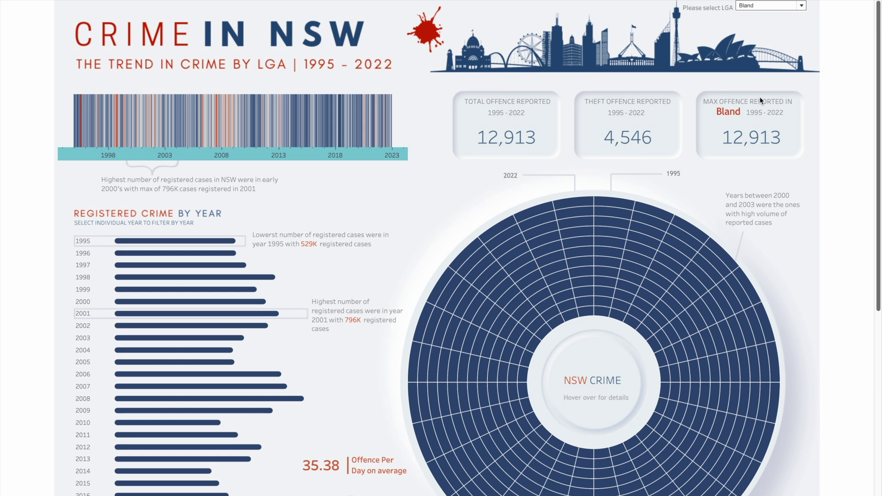
pyautogui.click(801, 6)
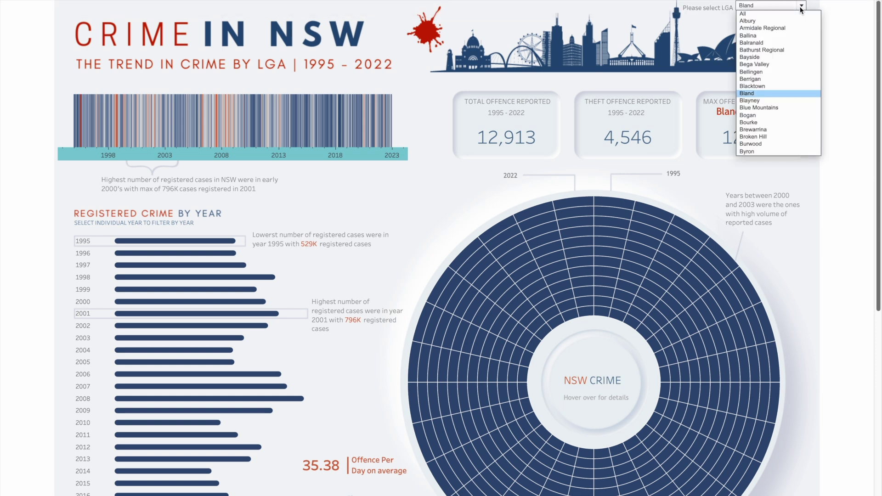
pyautogui.click(781, 15)
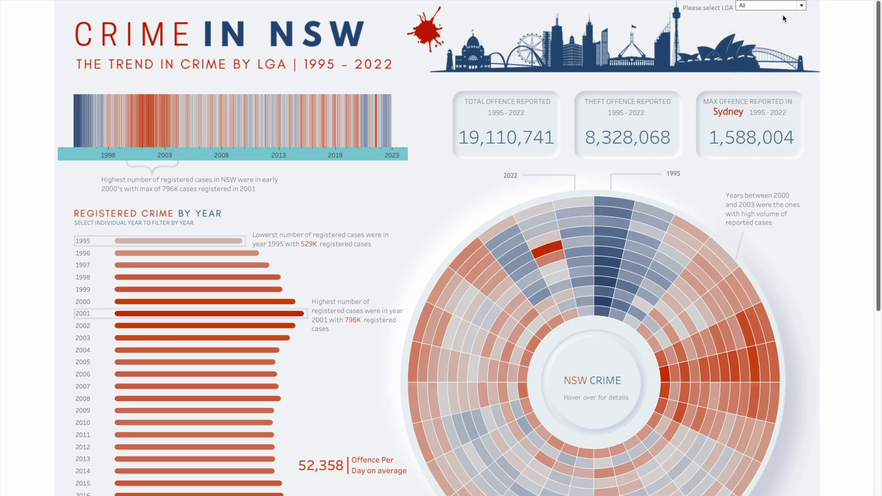